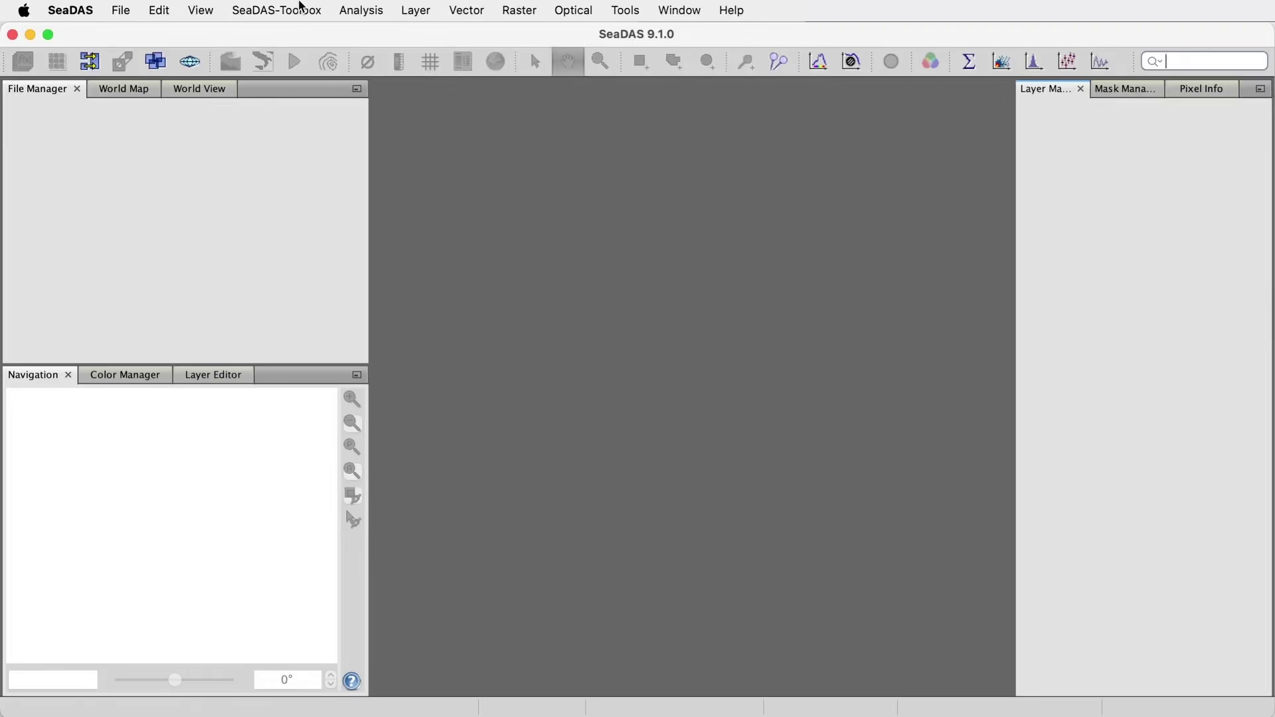
- Keep the location local, trim 'releases/9.1.0/' from OCSSW ROOT, and create the seadas-ocssw folder
{"action": "left_click", "coordinate": [301, 8]}
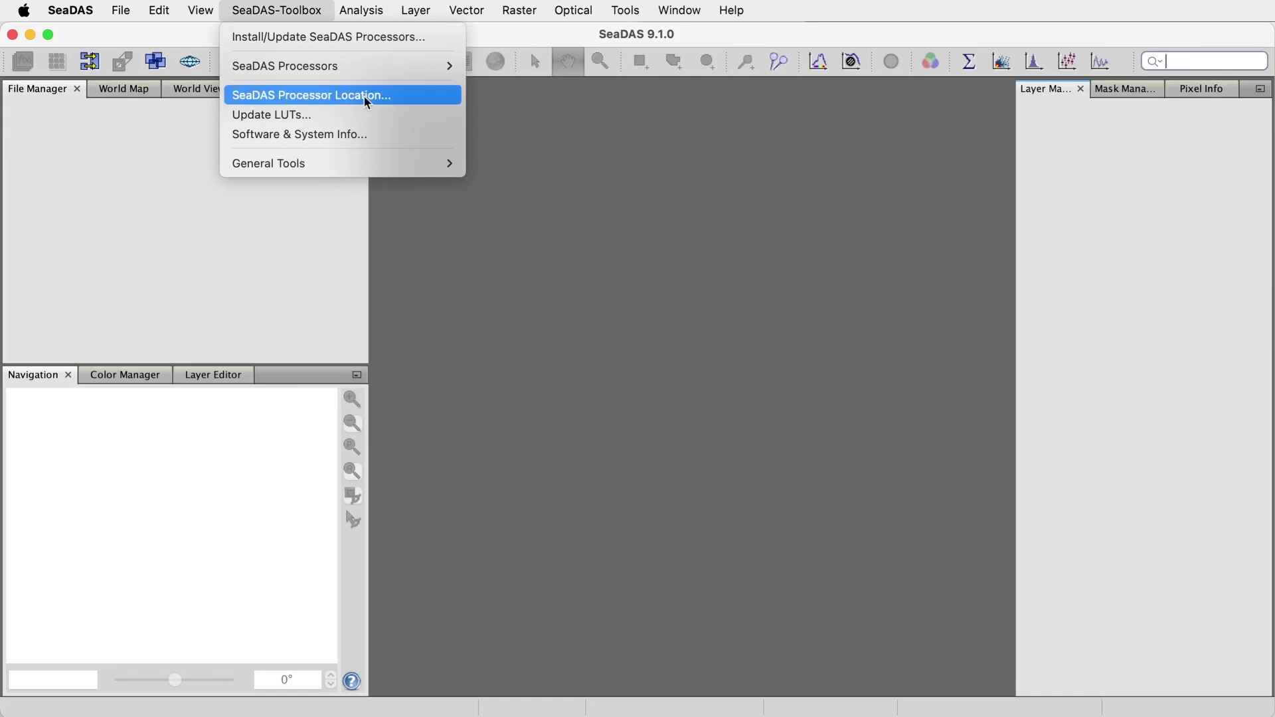
{"action": "left_click", "coordinate": [400, 100]}
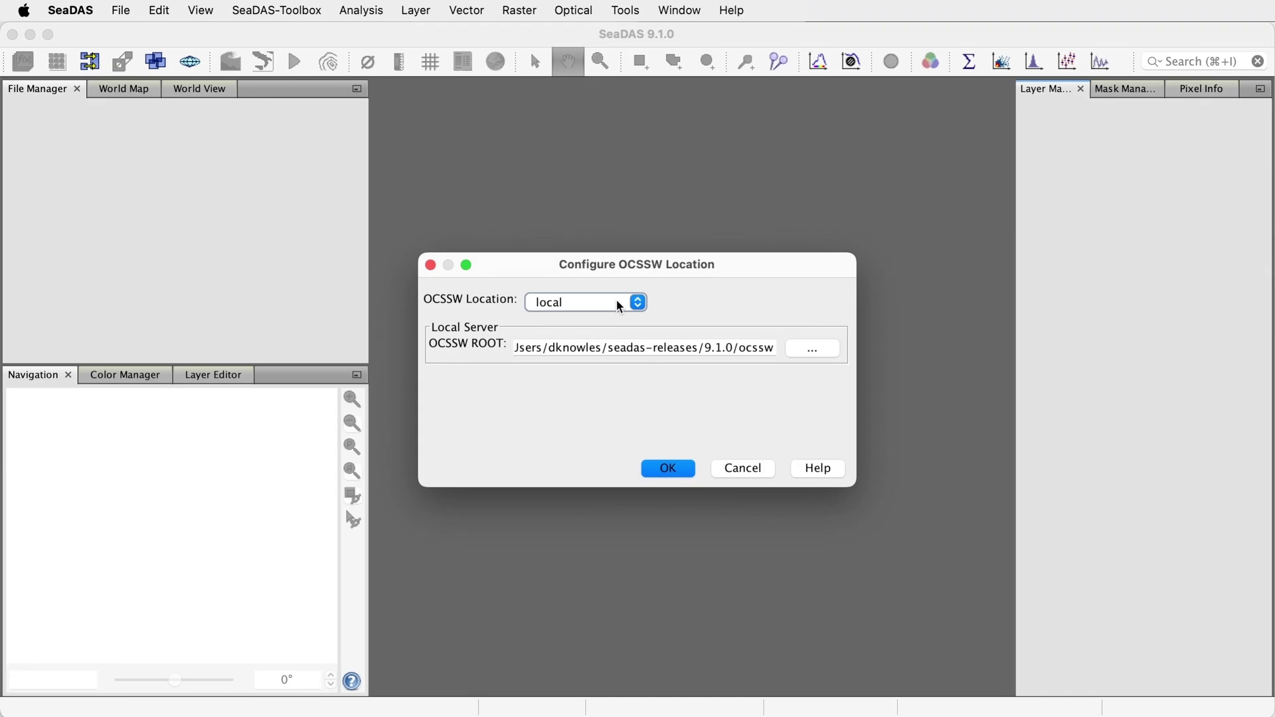
{"action": "left_click", "coordinate": [638, 304]}
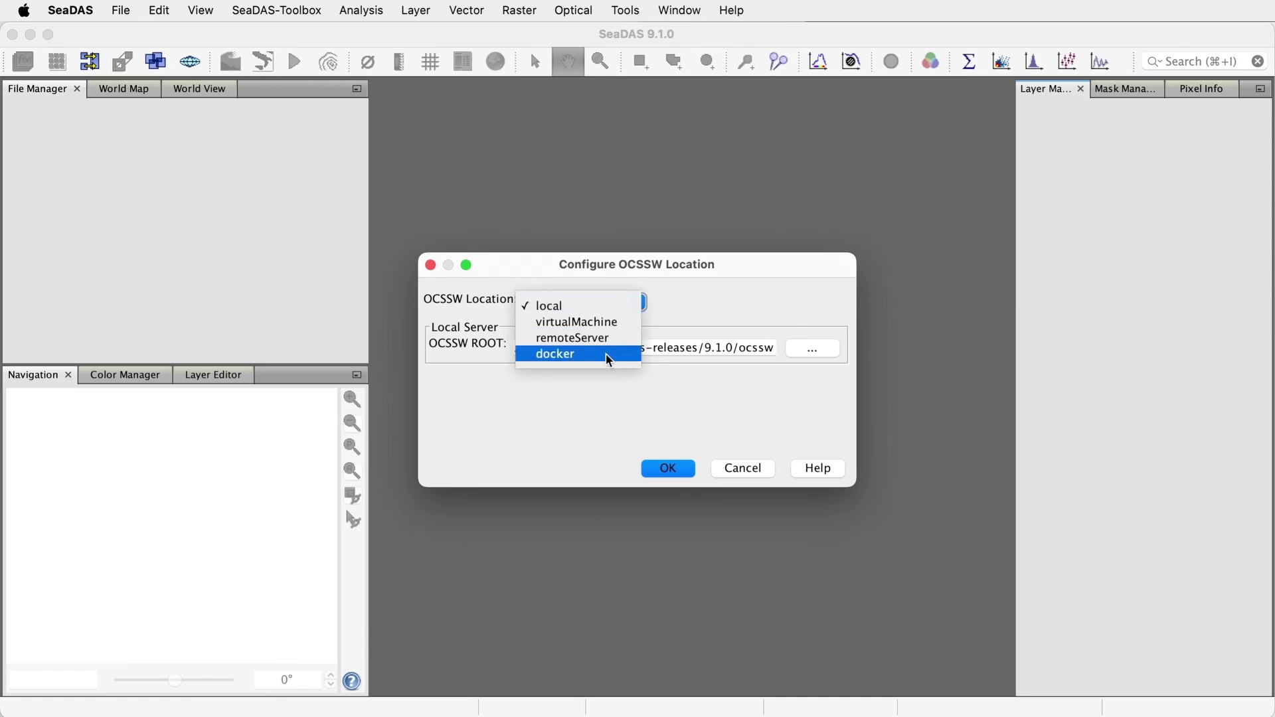
{"action": "left_click", "coordinate": [599, 307]}
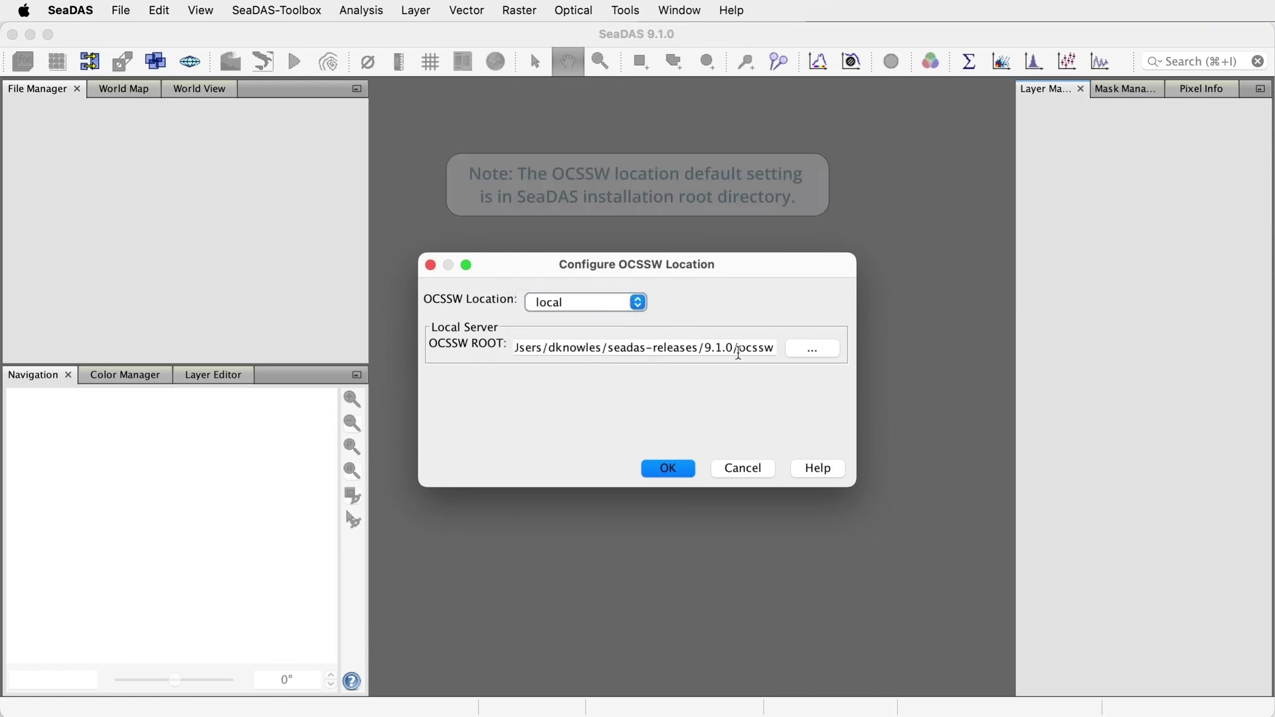
{"action": "left_click_drag", "start_coordinate": [738, 352], "coordinate": [648, 346]}
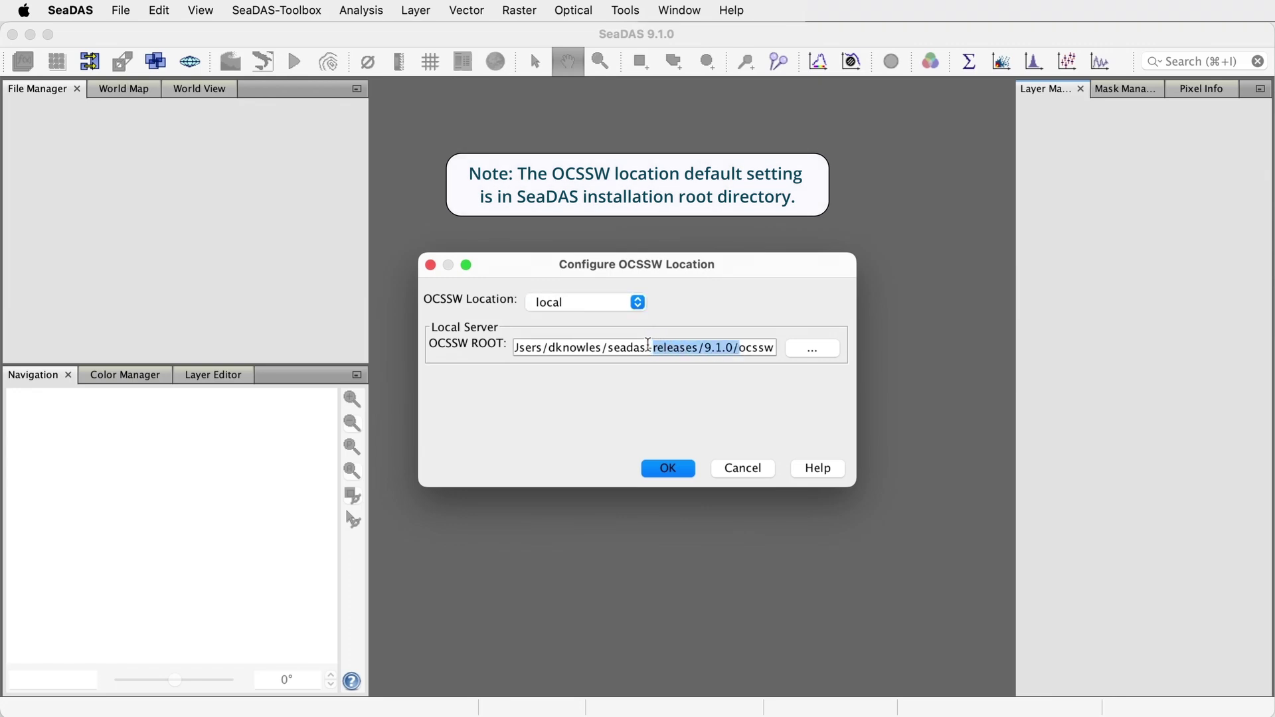
{"action": "key", "text": "BackSpace"}
{"action": "left_click", "coordinate": [732, 348]}
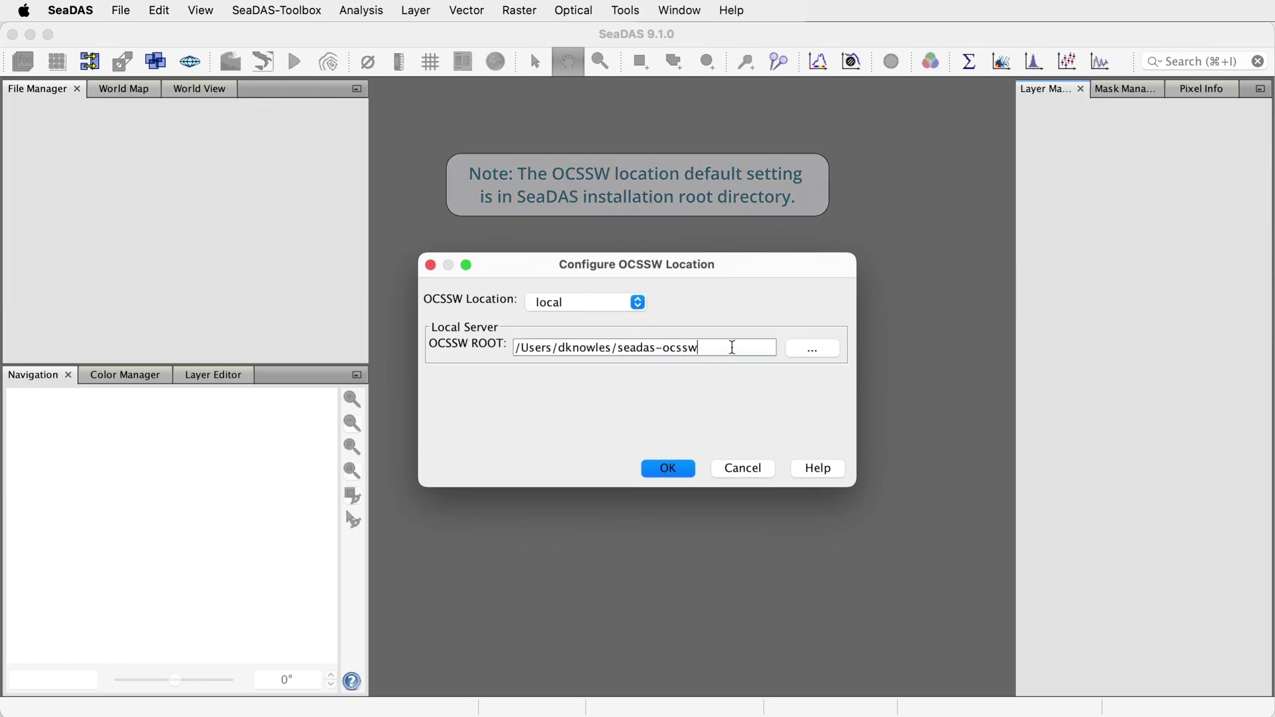
{"action": "left_click", "coordinate": [670, 469]}
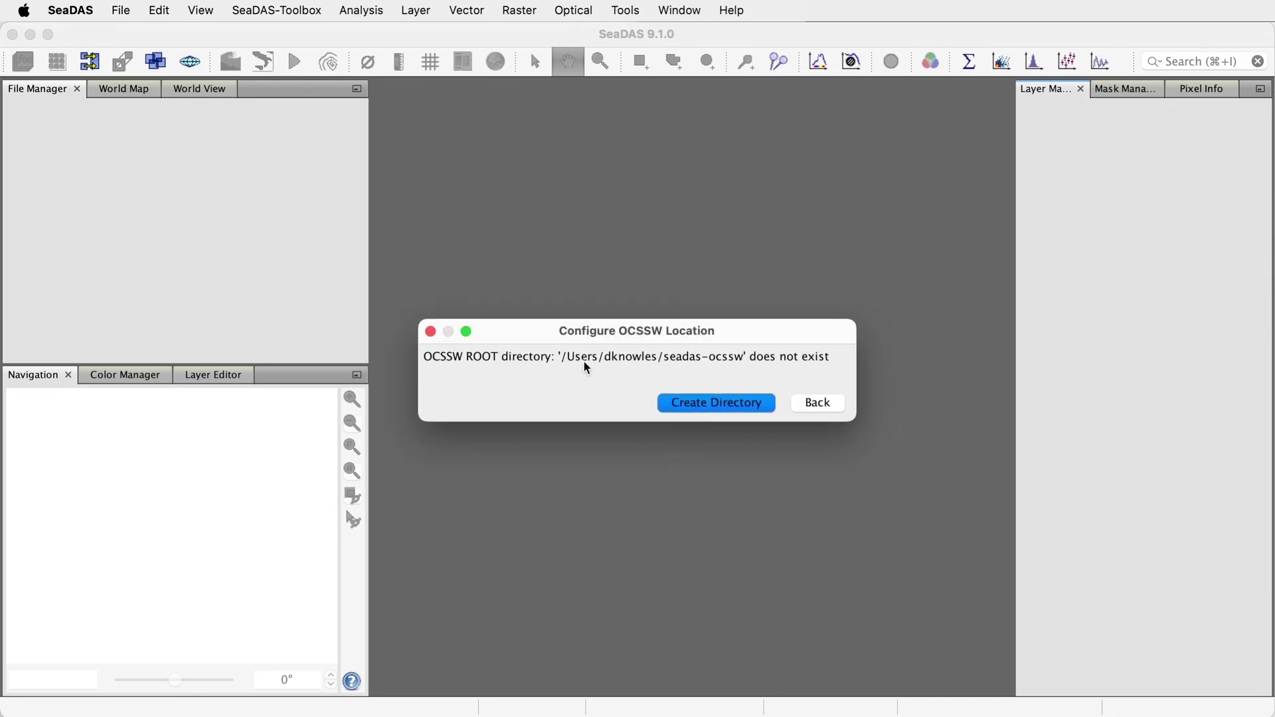
{"action": "left_click", "coordinate": [701, 408]}
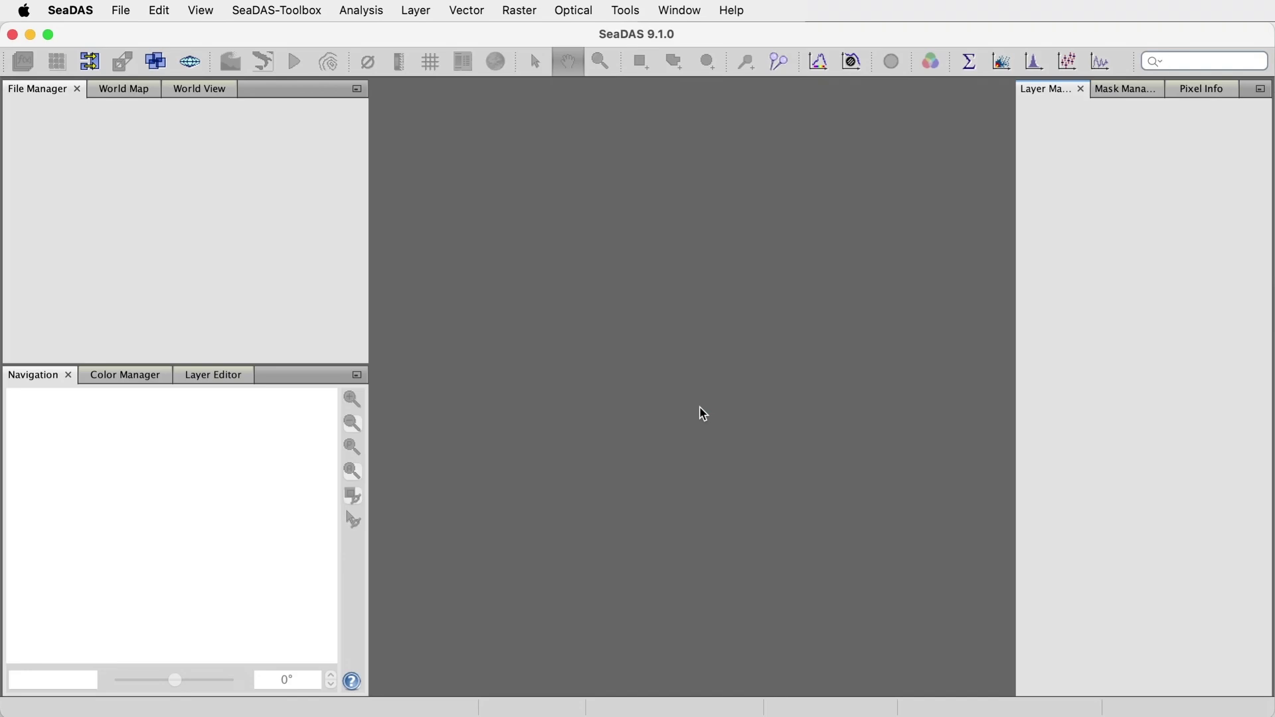
- Bring up Install/Update SeaDAS Processors with the OCSSW tag left at V2025.0
{"action": "left_click", "coordinate": [305, 12]}
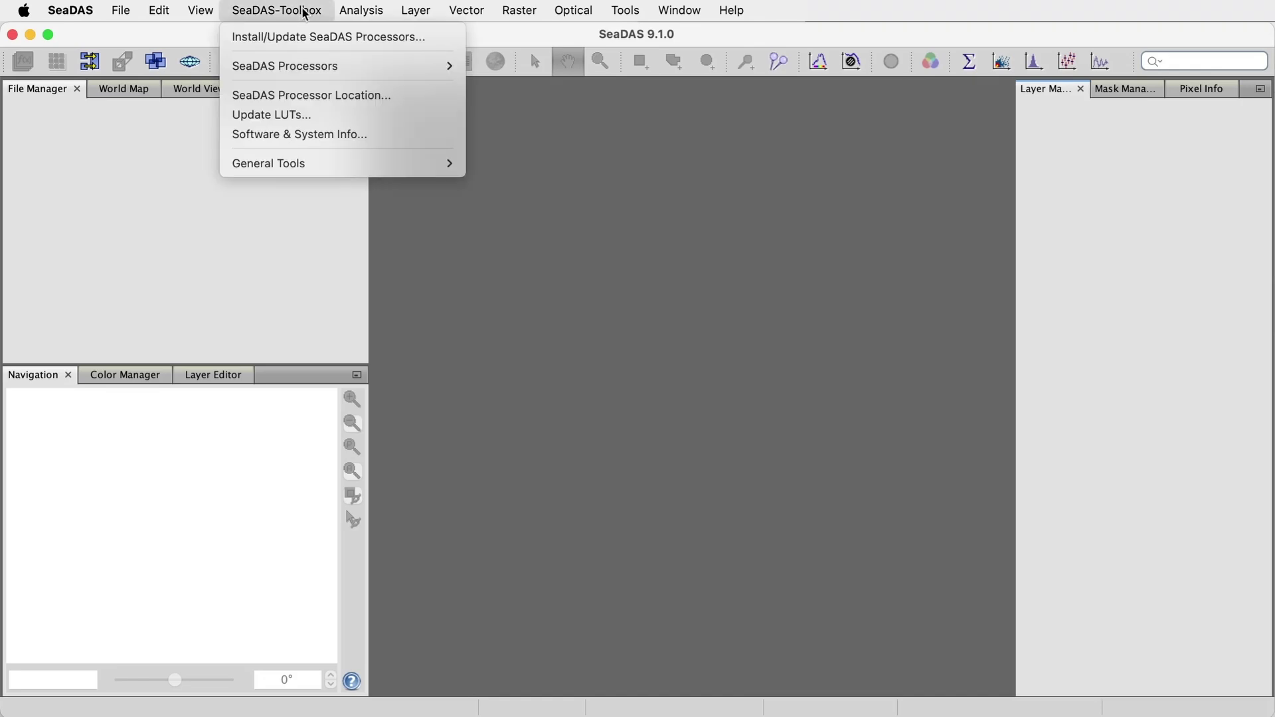
{"action": "left_click", "coordinate": [436, 37]}
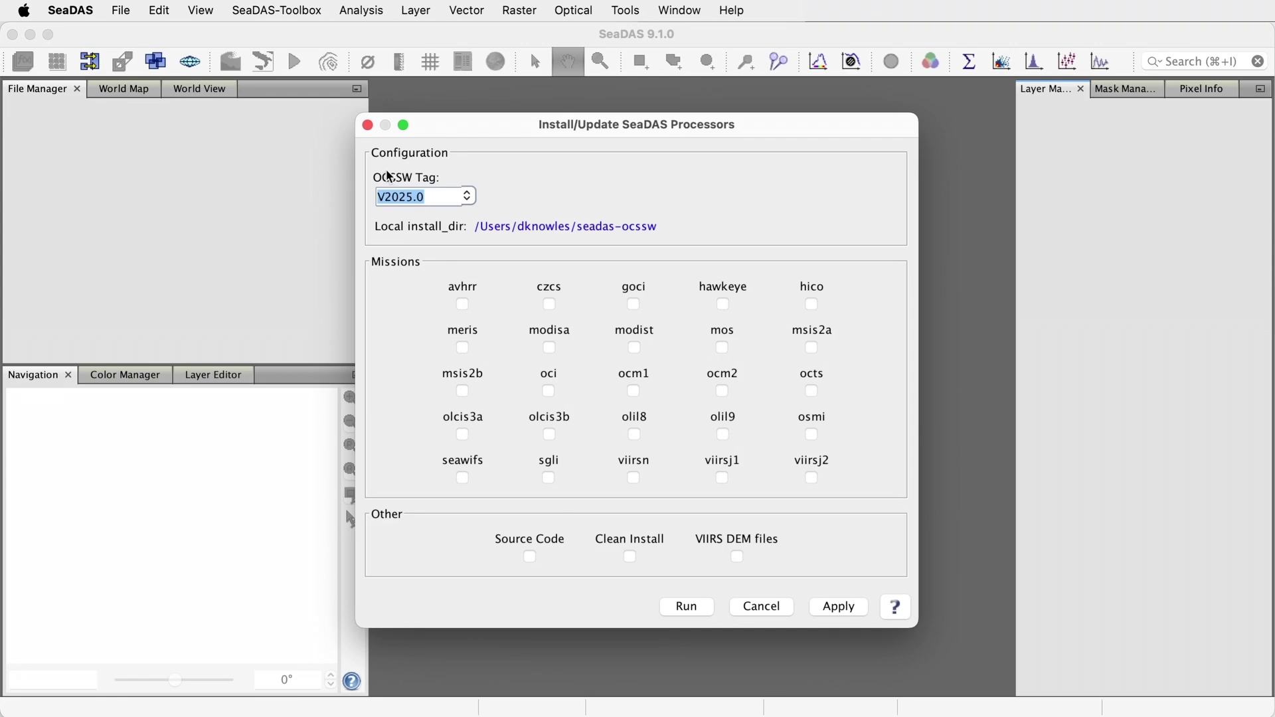
{"action": "left_click", "coordinate": [468, 198]}
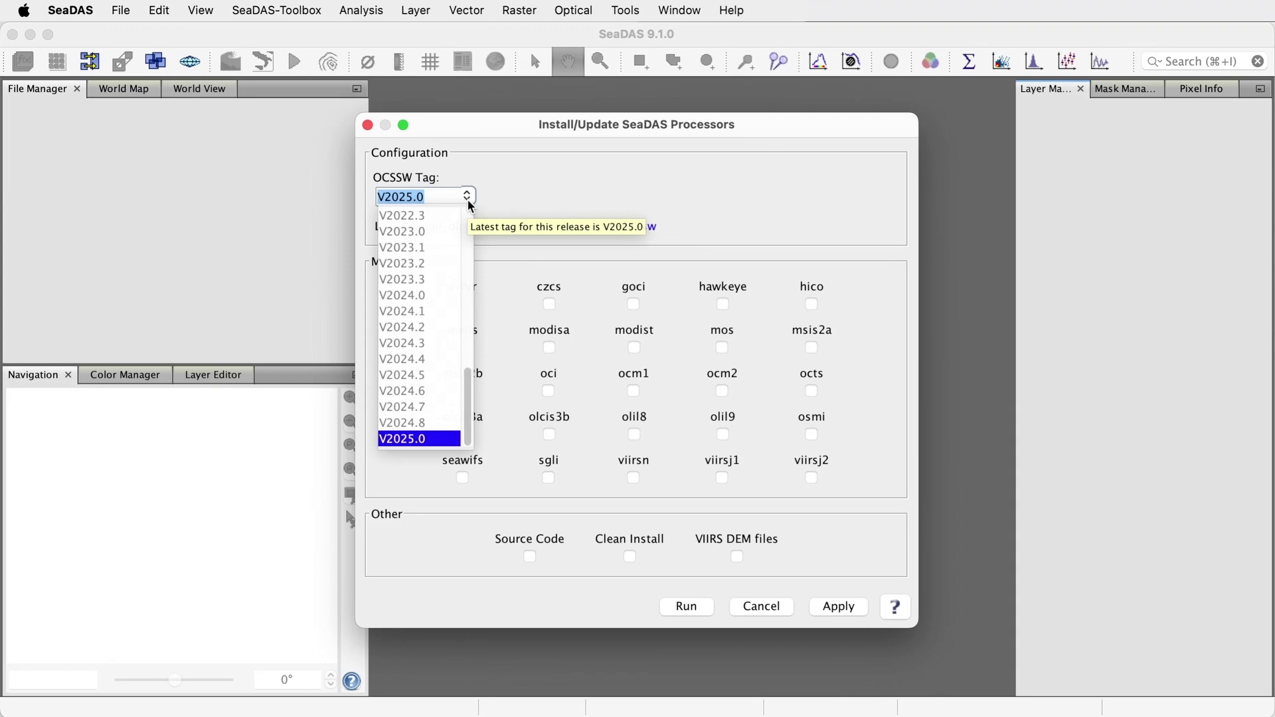
{"action": "left_click", "coordinate": [560, 197]}
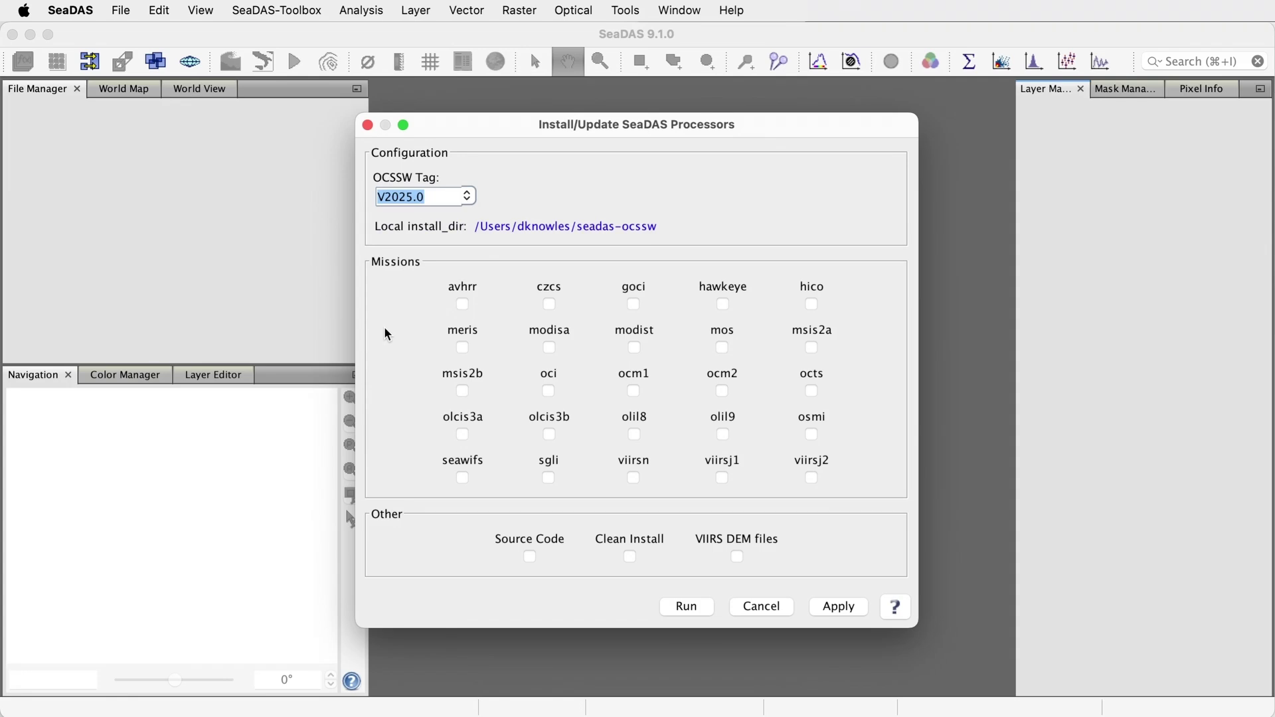
- Install the V2025.0 processors with the oci mission and acknowledge the completion message
{"action": "left_click", "coordinate": [551, 392]}
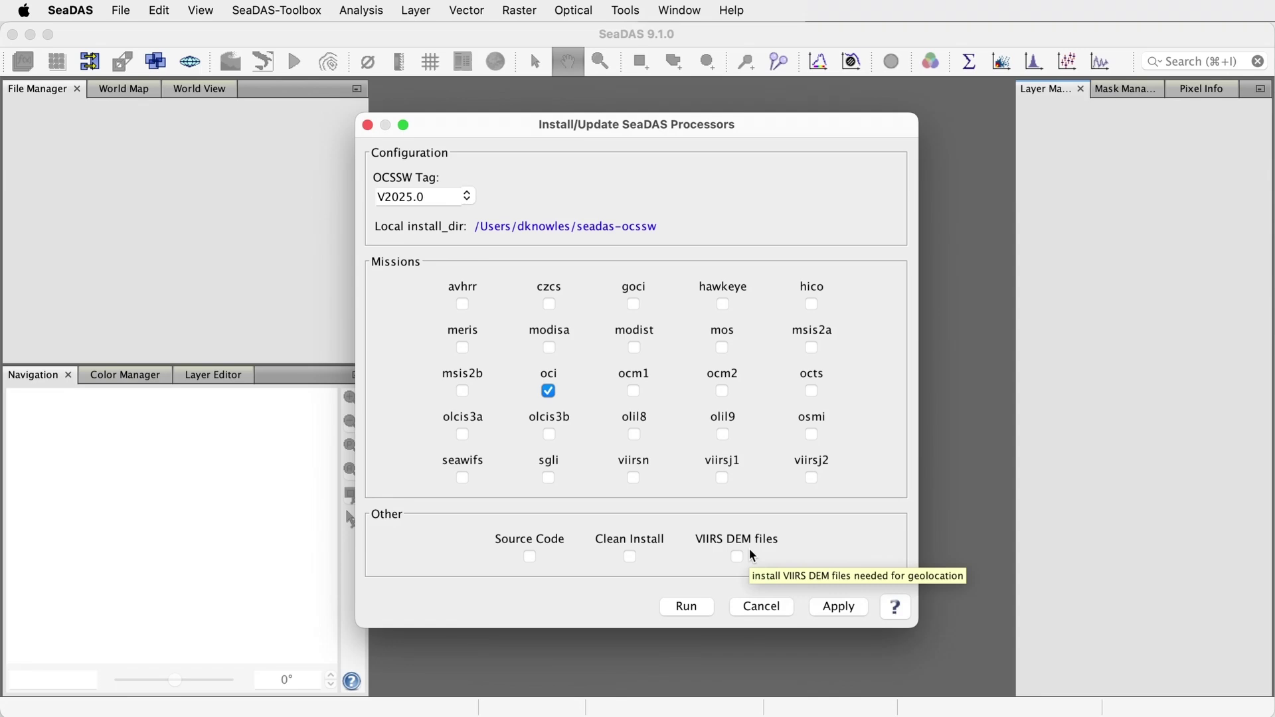
{"action": "left_click", "coordinate": [687, 605]}
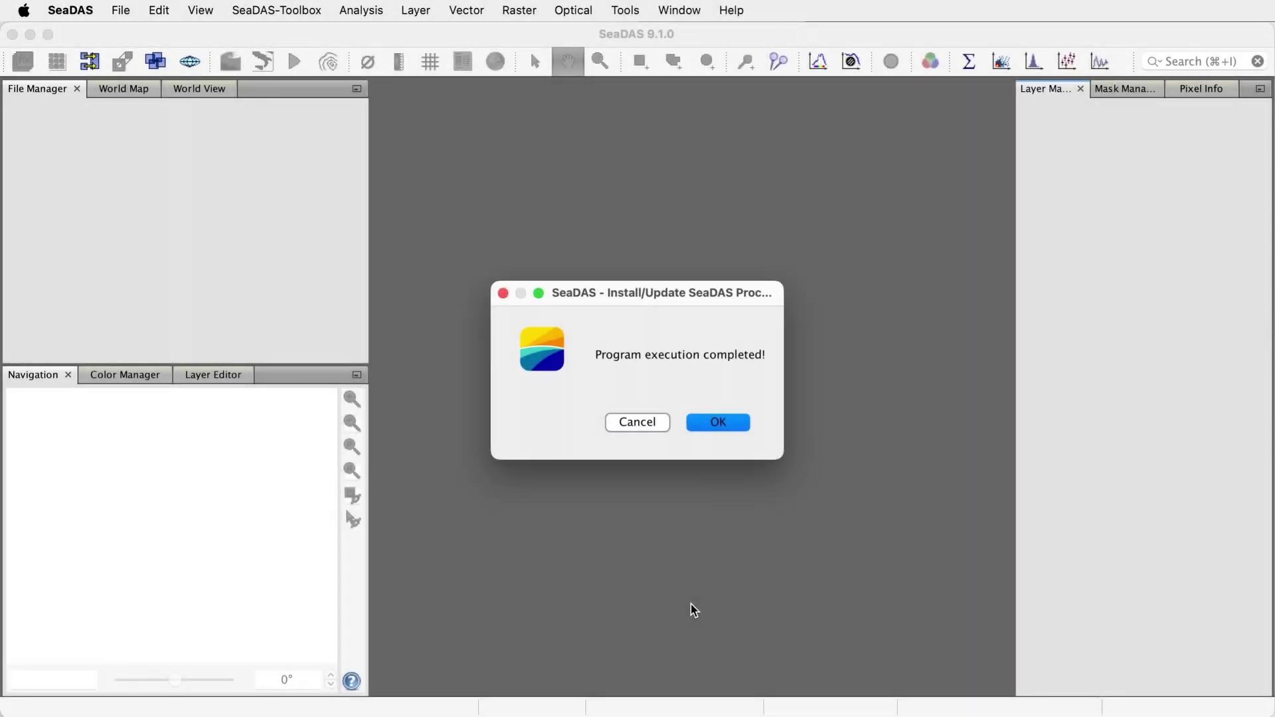
{"action": "left_click", "coordinate": [725, 421]}
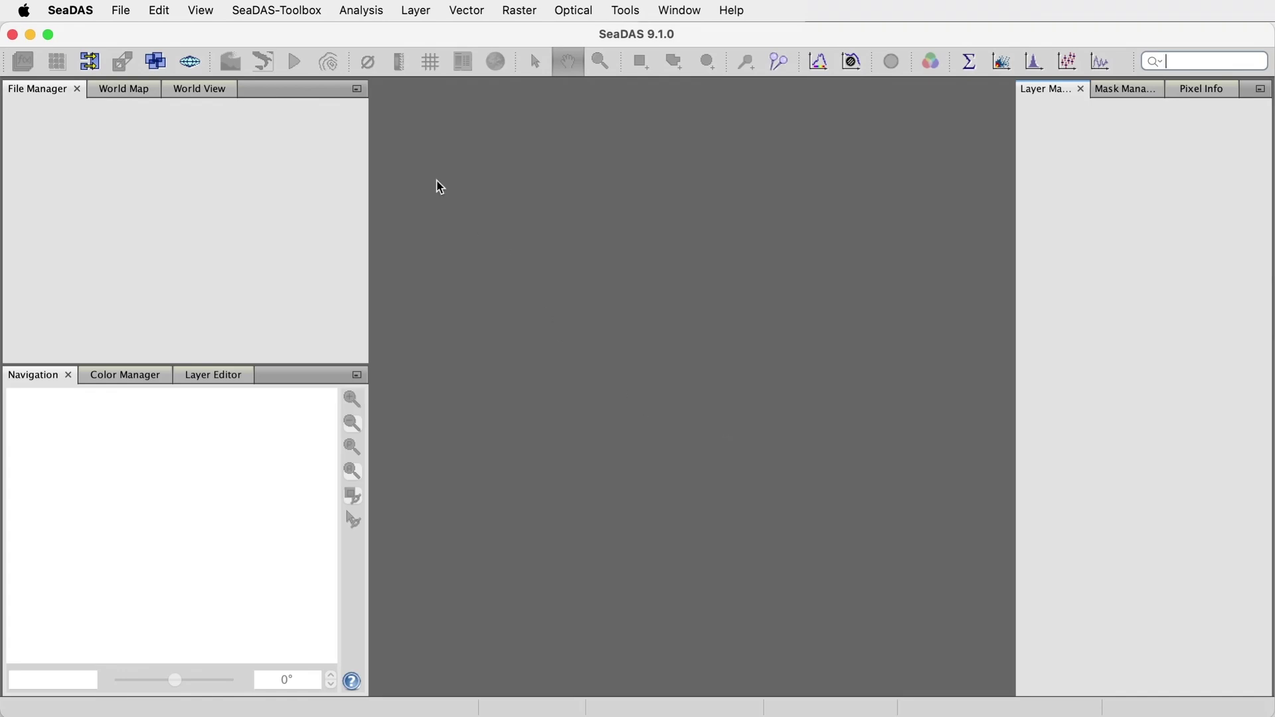
- Install the modisa, olcis3a, olcis3b, viirsn and viirsj1 missions under tag V2025.0
{"action": "left_click", "coordinate": [296, 11]}
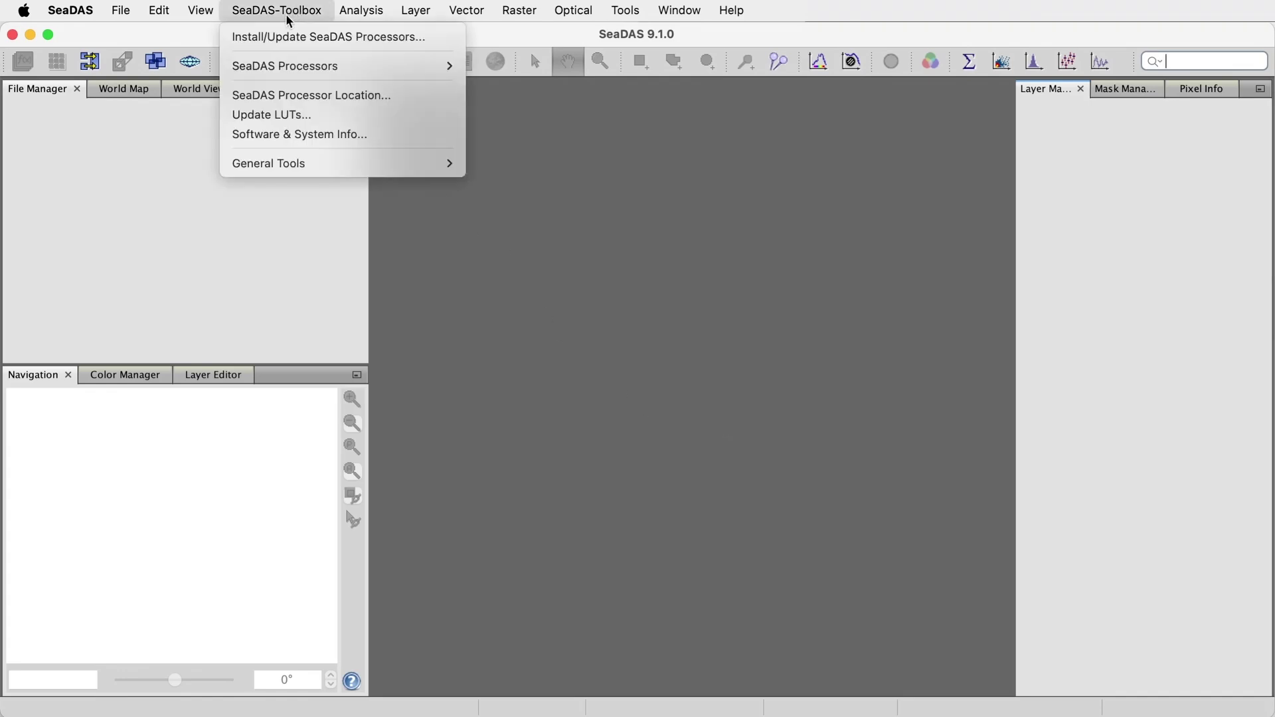
{"action": "left_click", "coordinate": [290, 37]}
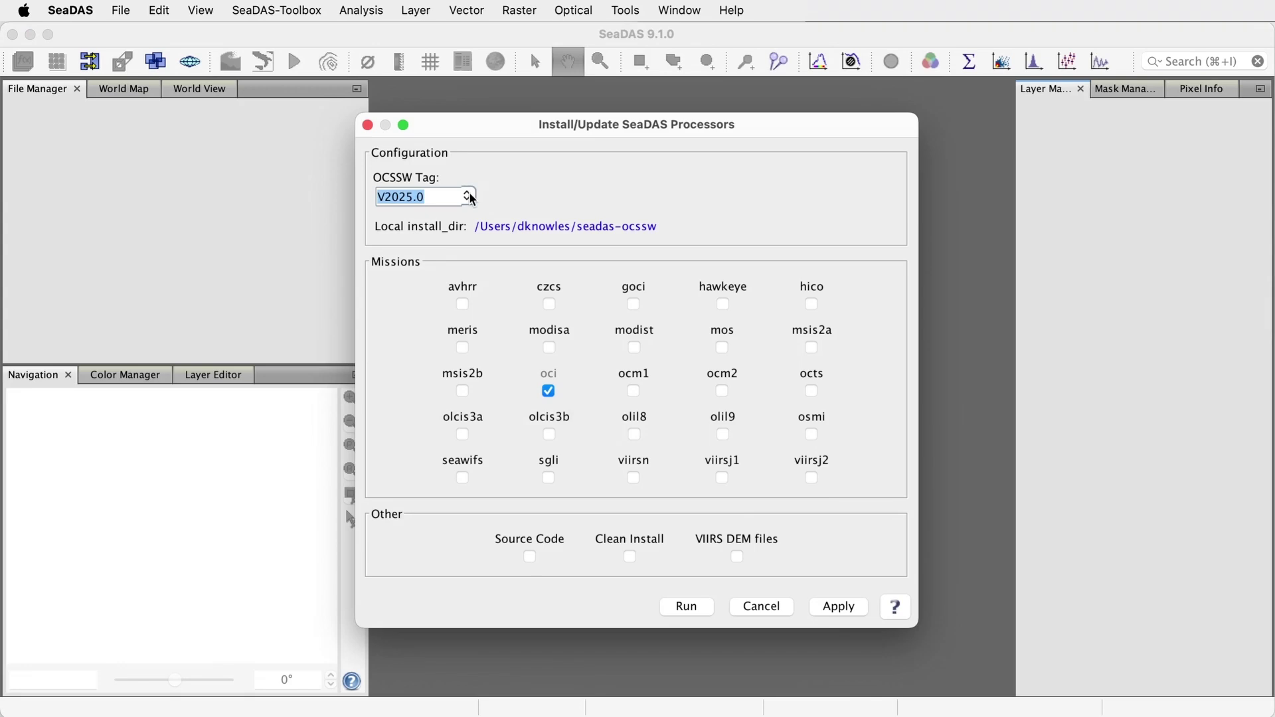
{"action": "left_click", "coordinate": [468, 196]}
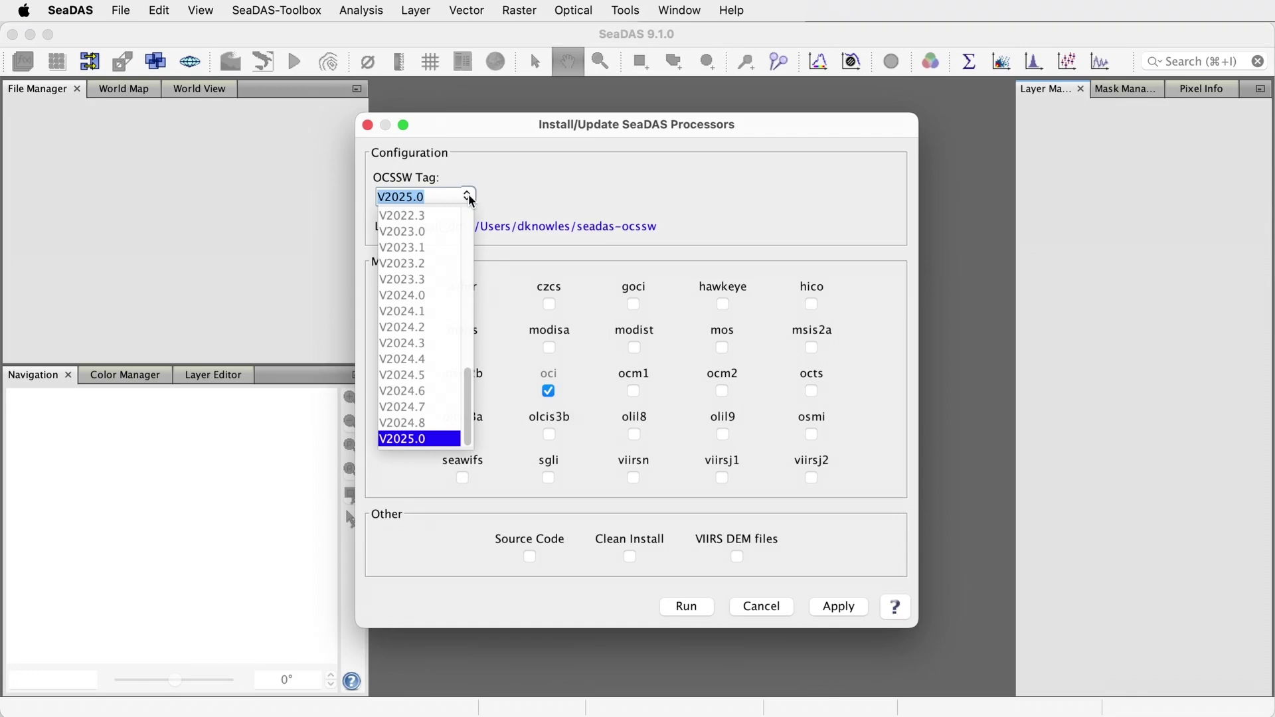
{"action": "left_click", "coordinate": [556, 201]}
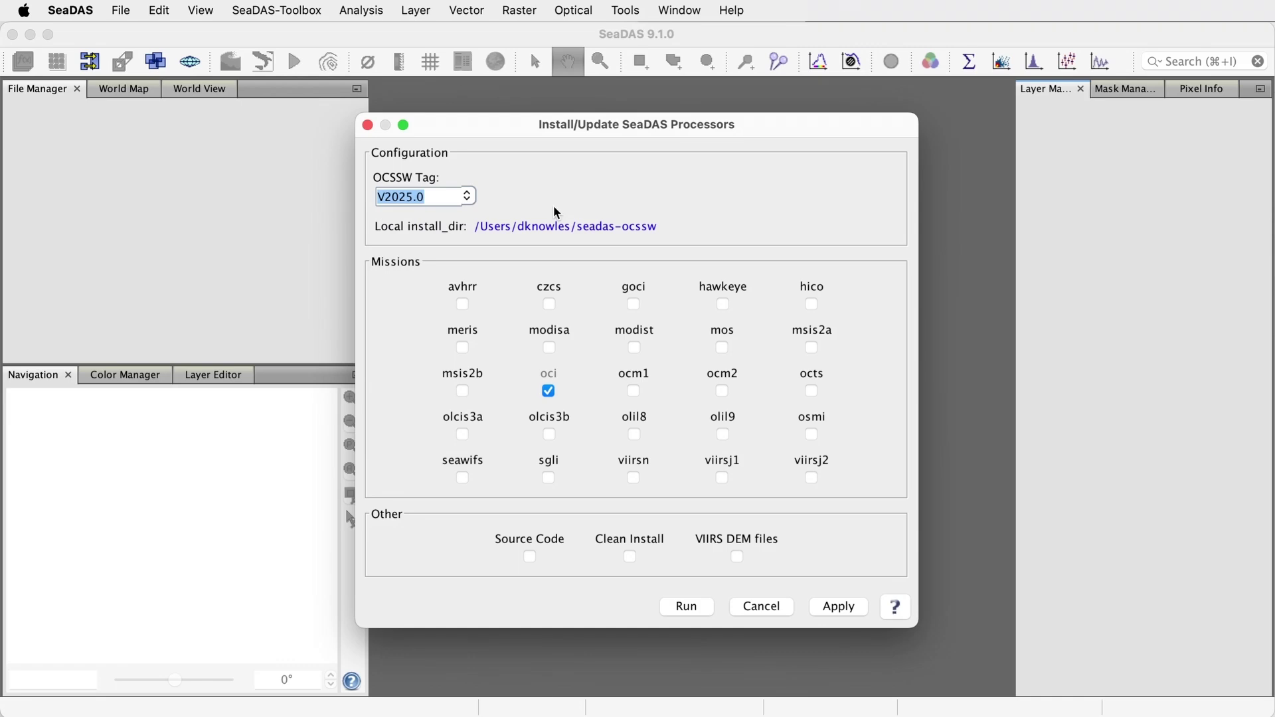
{"action": "left_click", "coordinate": [552, 346]}
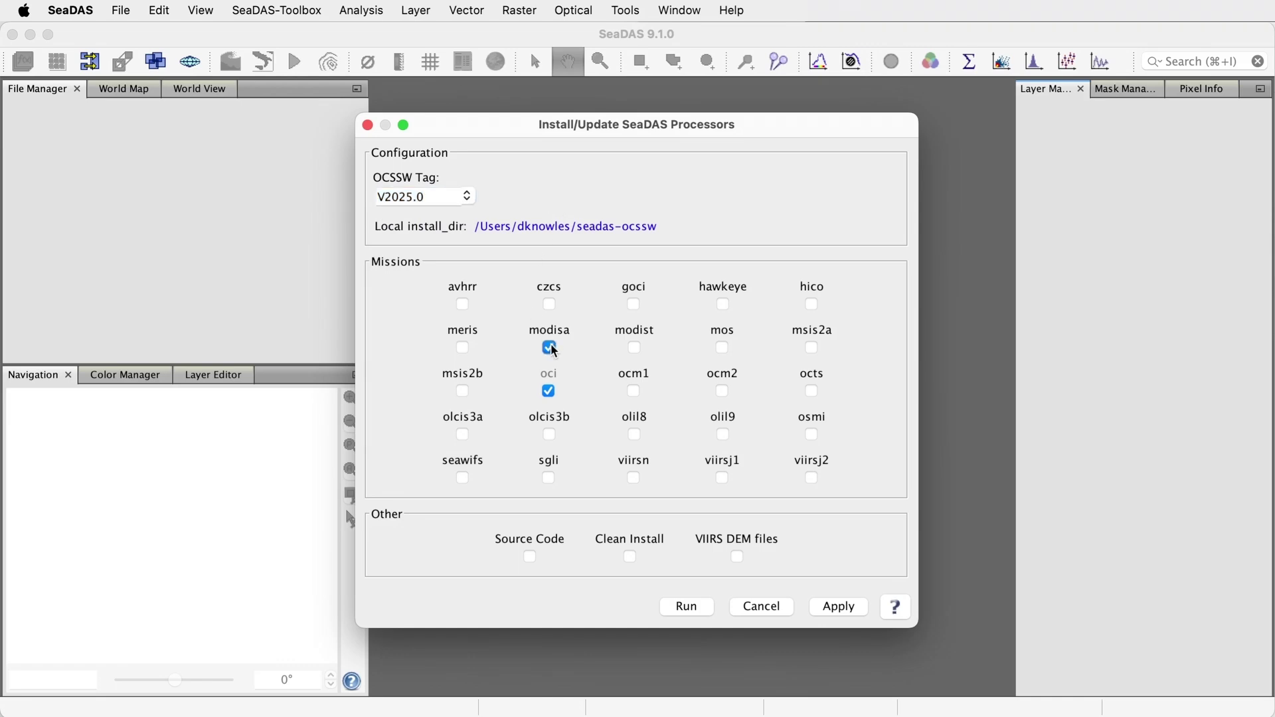
{"action": "left_click", "coordinate": [465, 436]}
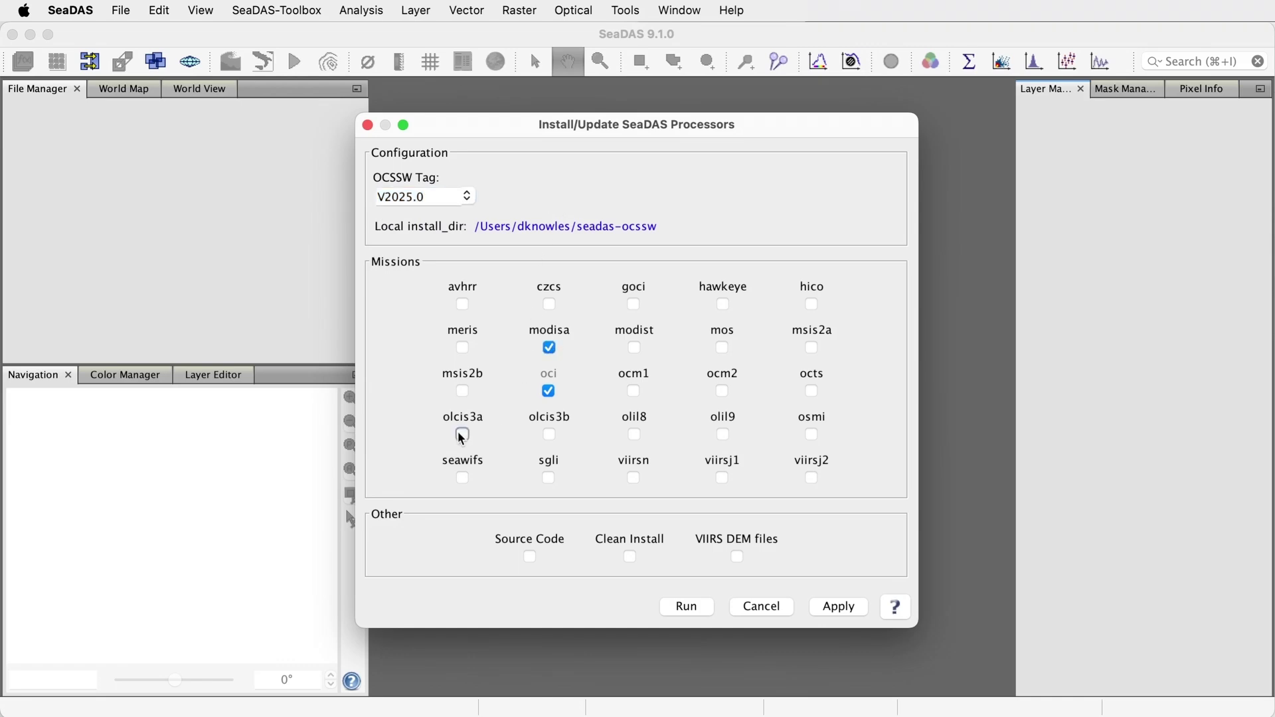
{"action": "left_click", "coordinate": [549, 436]}
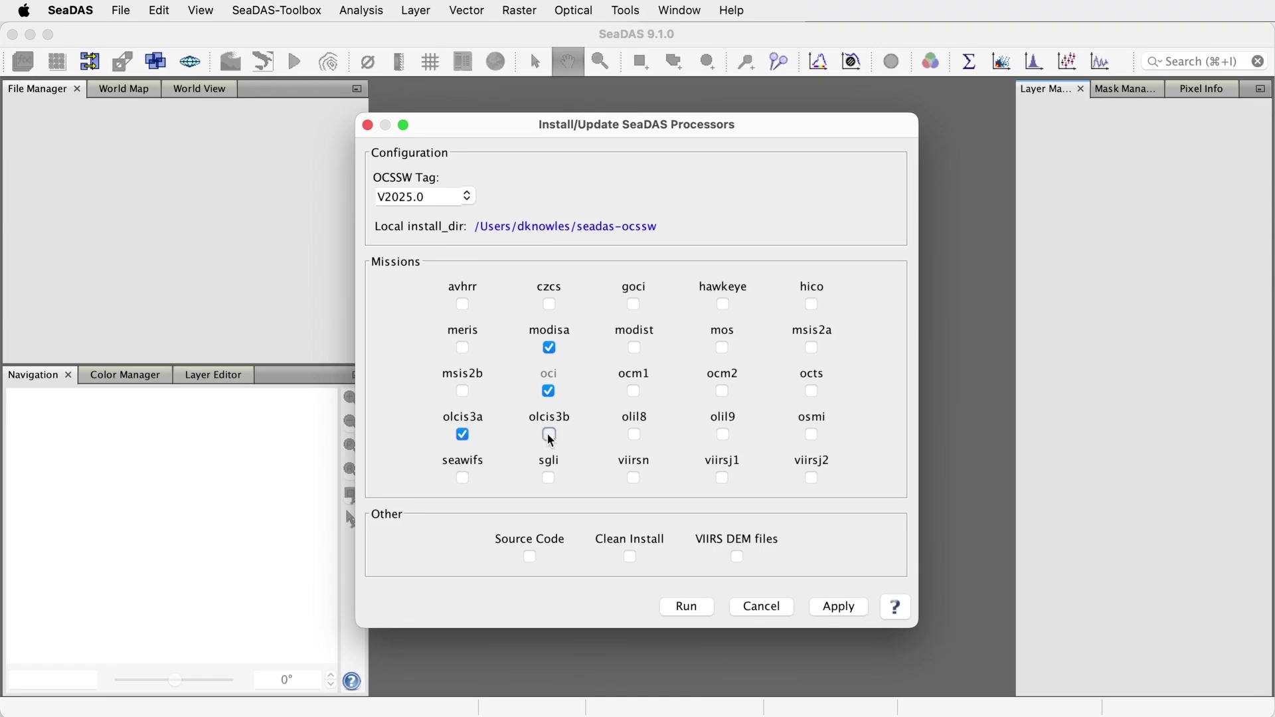
{"action": "left_click", "coordinate": [634, 480]}
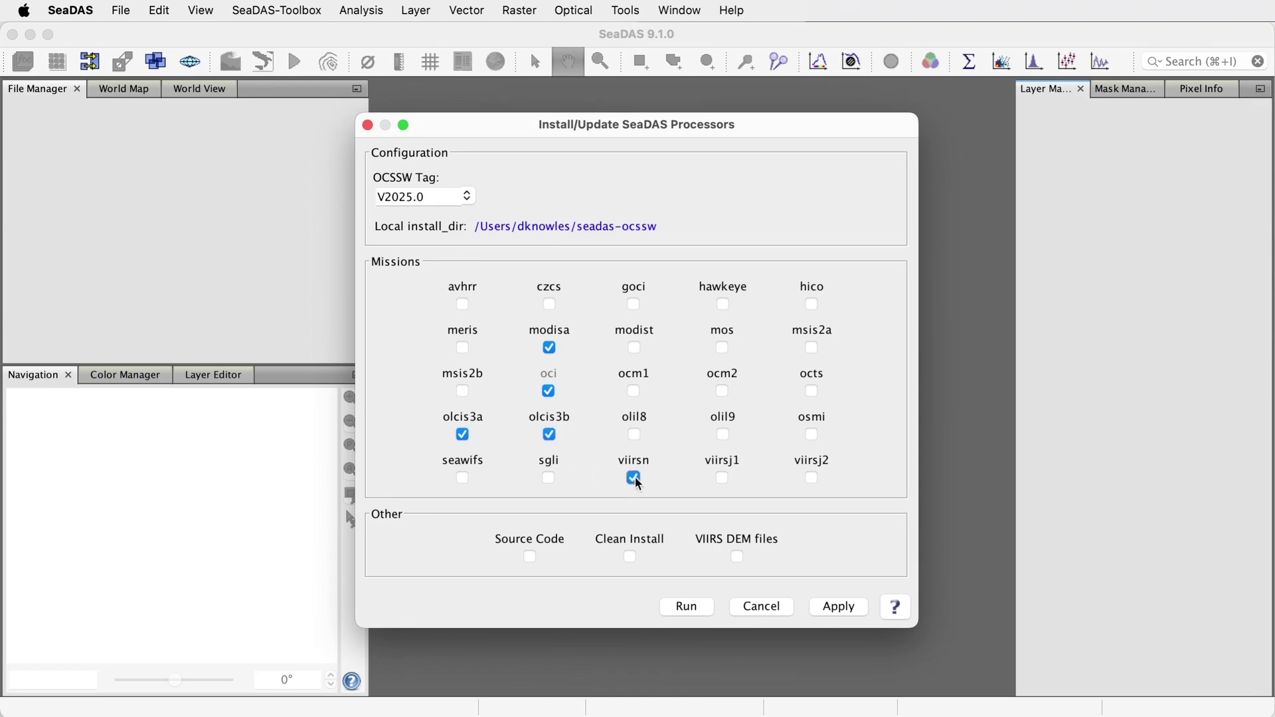
{"action": "left_click", "coordinate": [724, 481]}
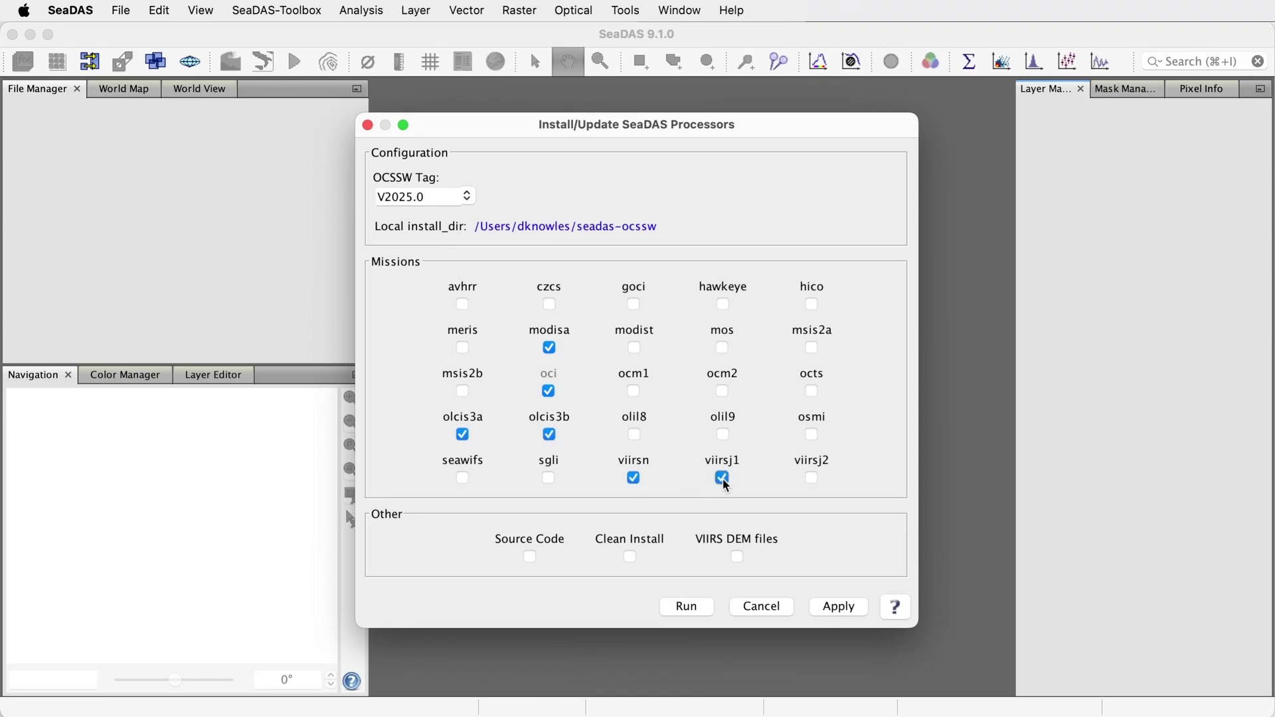
{"action": "left_click", "coordinate": [699, 606]}
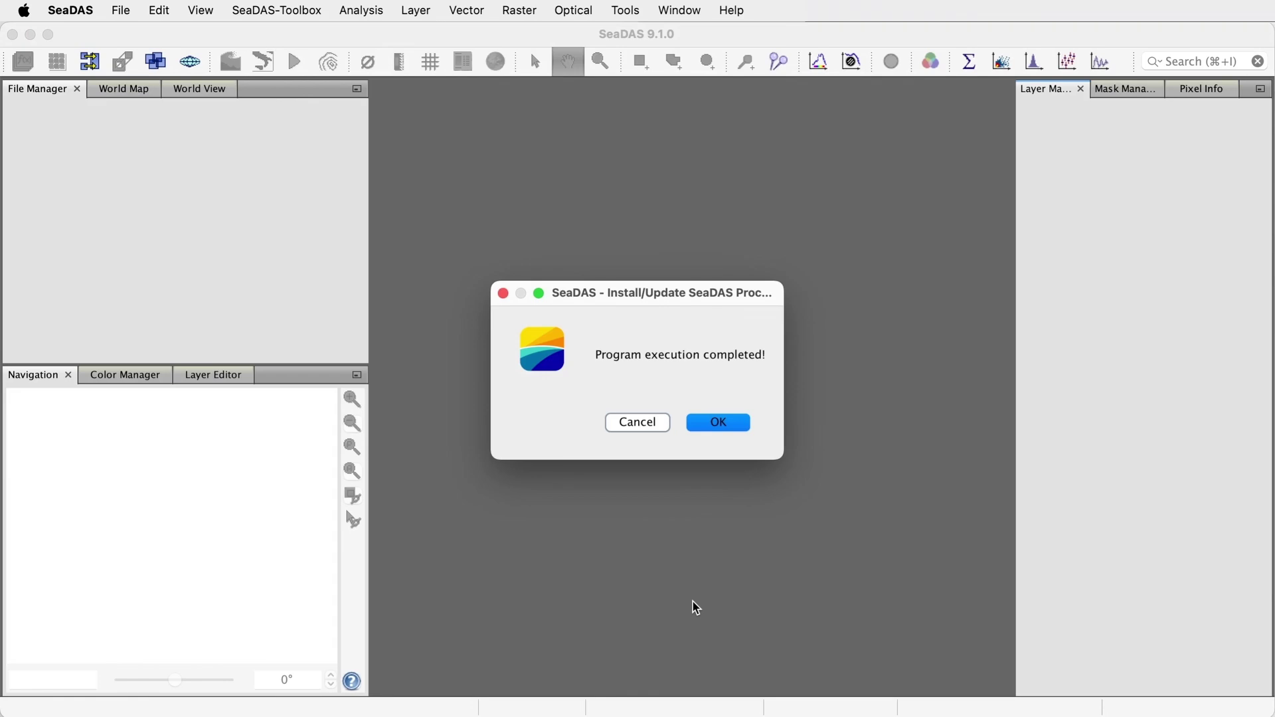
{"action": "left_click", "coordinate": [728, 421]}
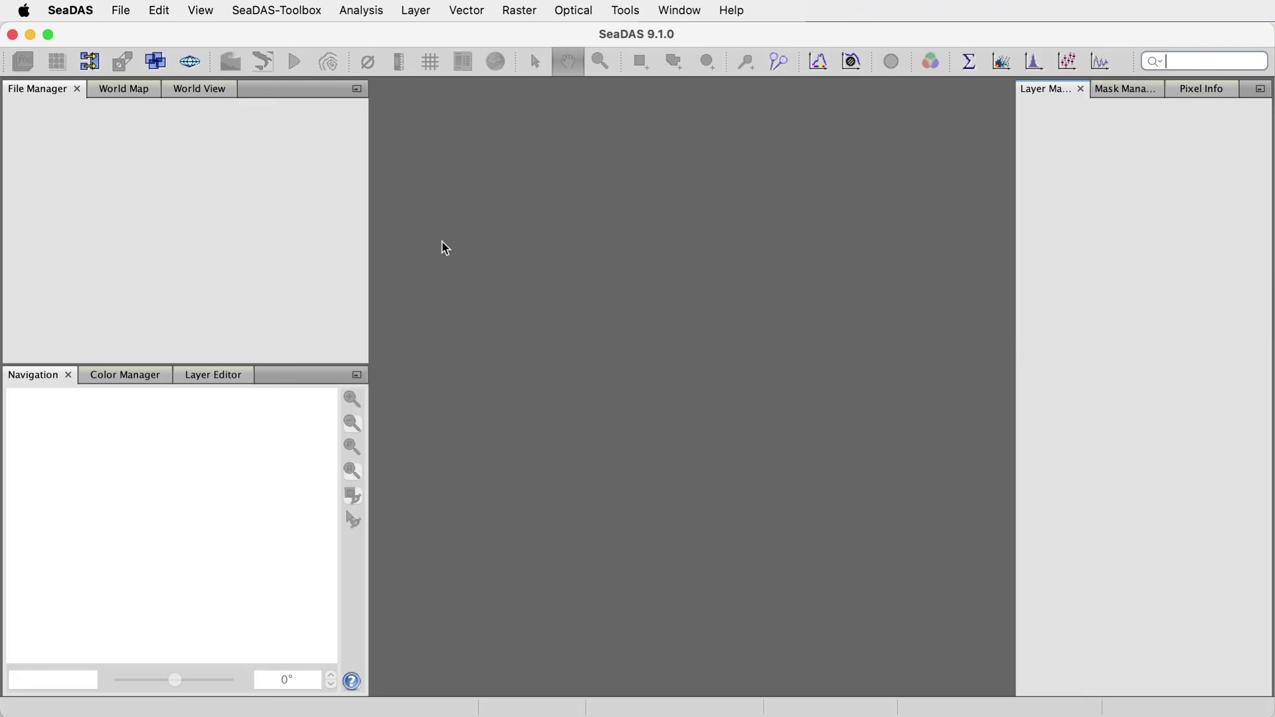
- In Software & System Info, highlight the OCSSWROOT path, l2gen V2025.0 and installed missions, then close it
{"action": "left_click", "coordinate": [312, 12]}
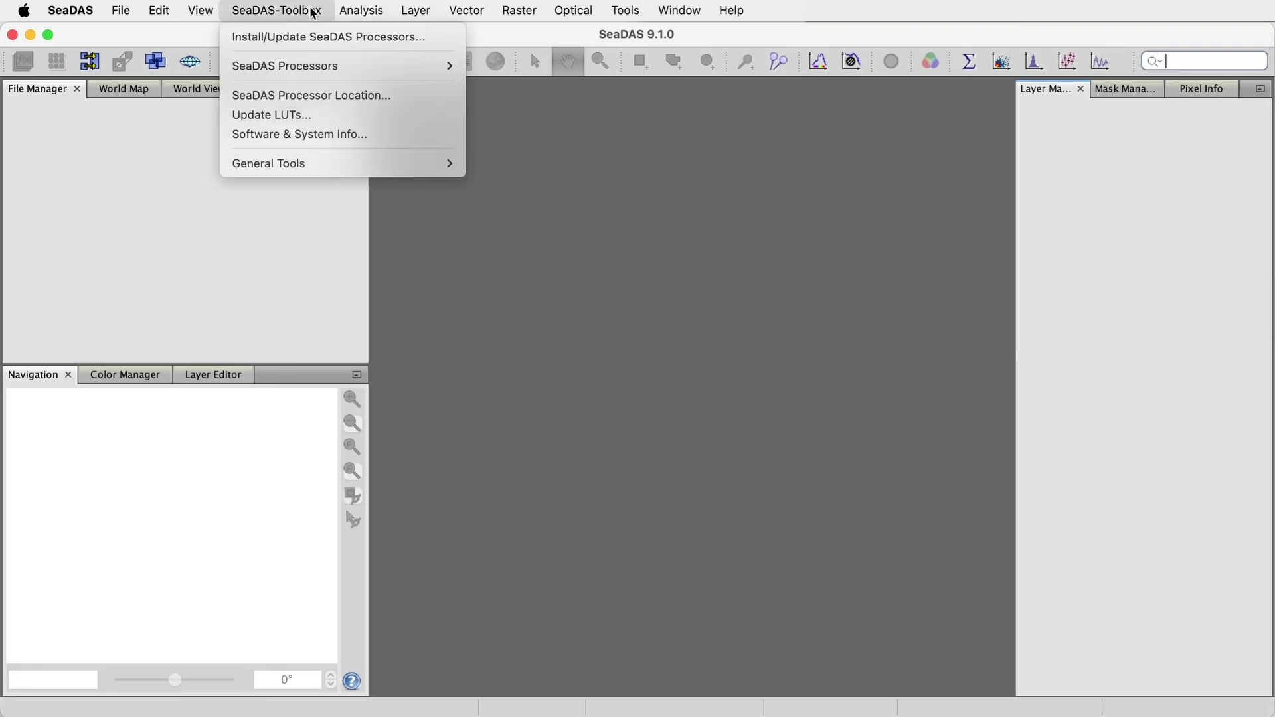
{"action": "left_click", "coordinate": [393, 135]}
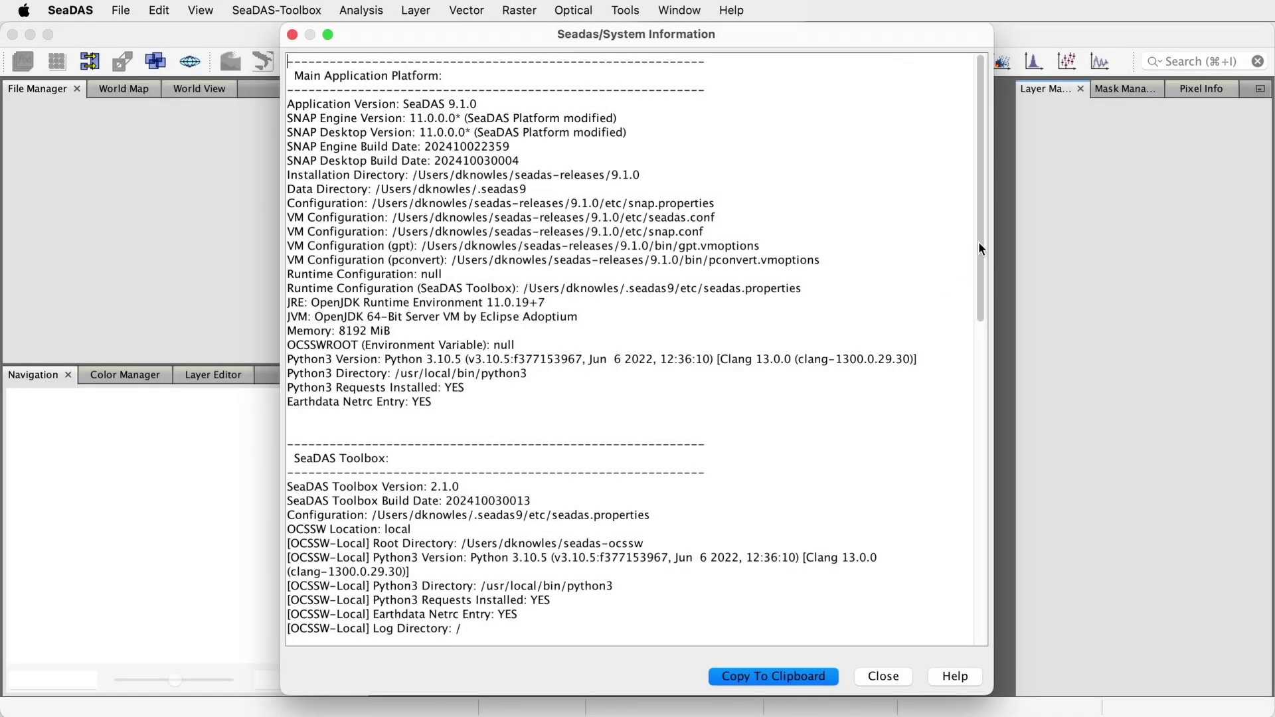
{"action": "left_click_drag", "start_coordinate": [978, 242], "coordinate": [959, 517]}
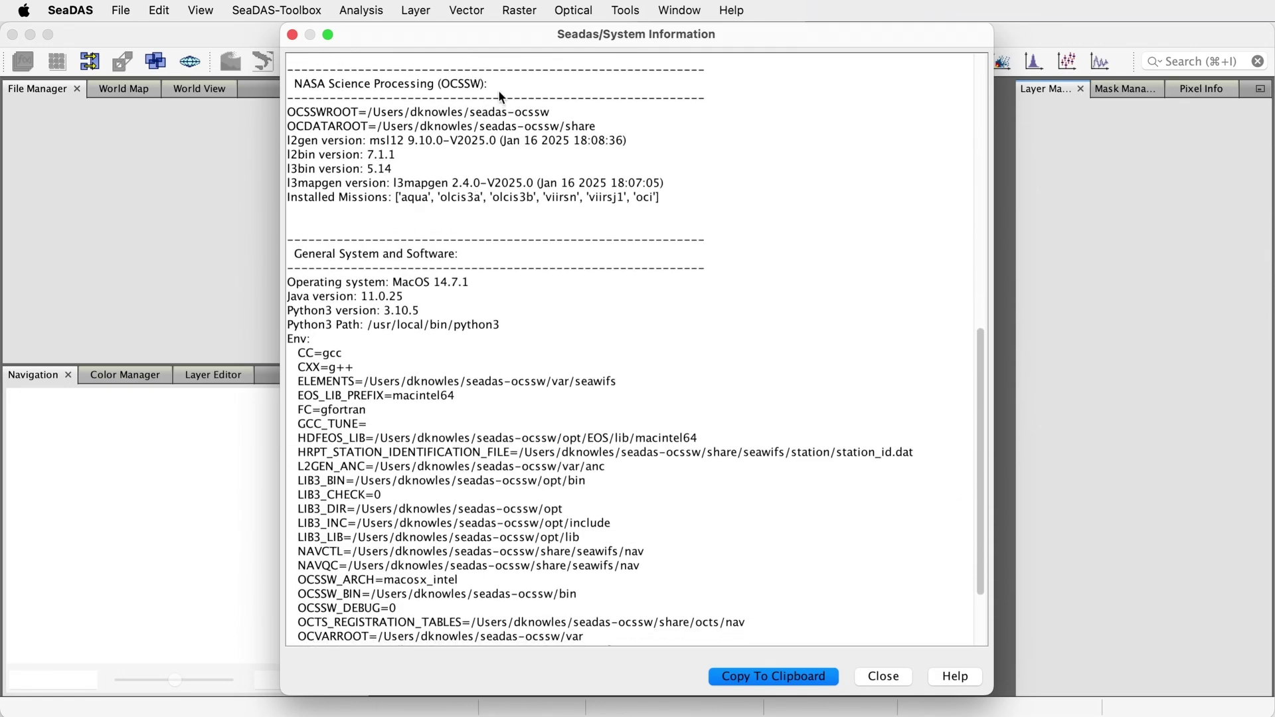
{"action": "left_click_drag", "start_coordinate": [499, 90], "coordinate": [264, 82]}
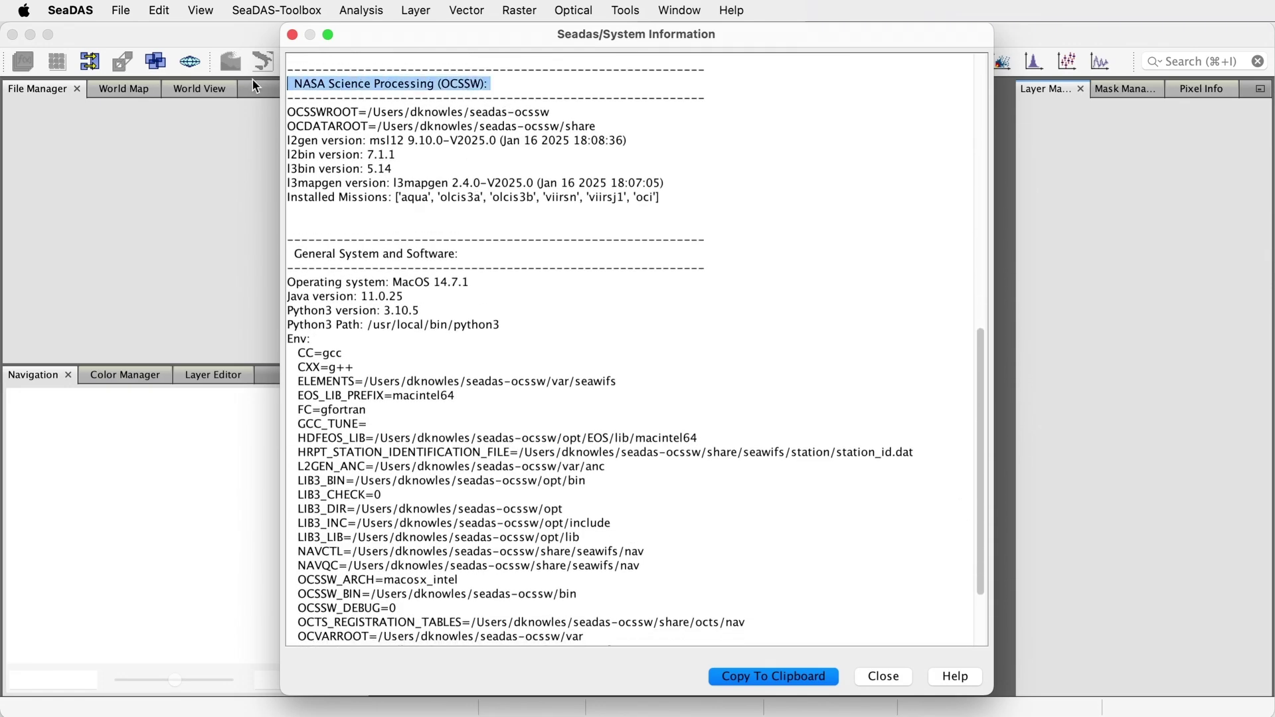
{"action": "left_click_drag", "start_coordinate": [555, 112], "coordinate": [249, 117]}
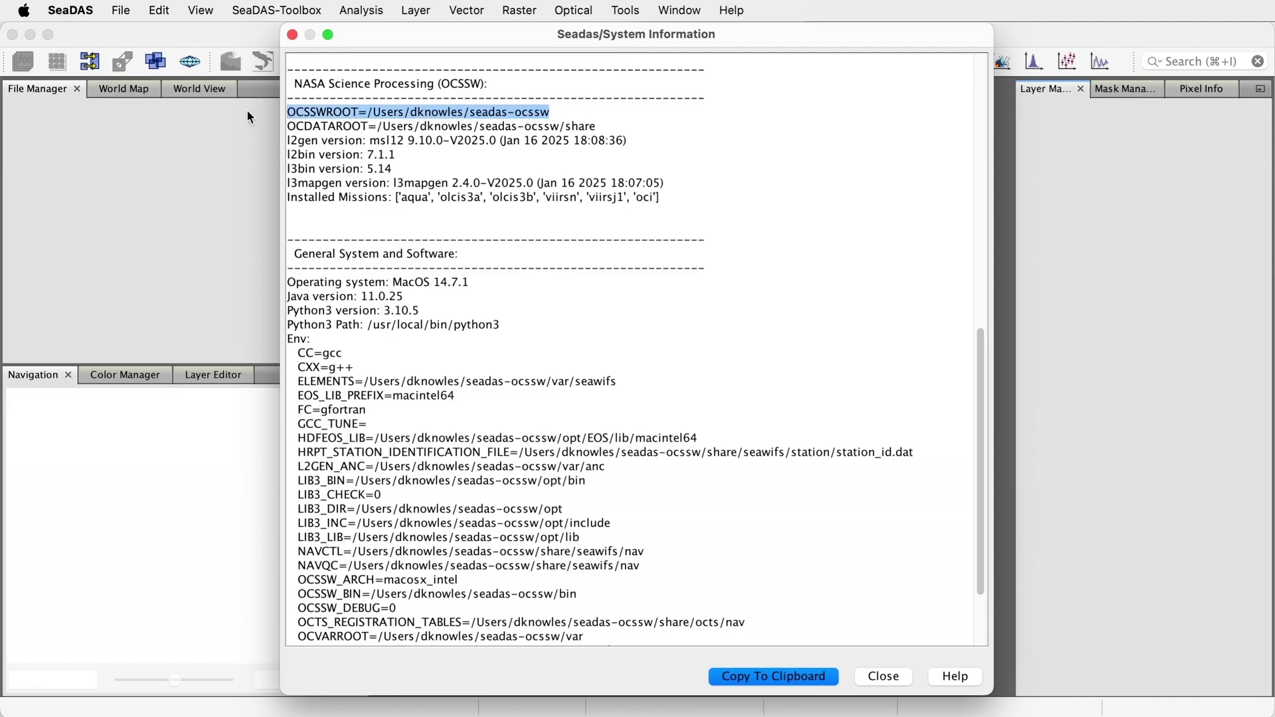
{"action": "left_click_drag", "start_coordinate": [659, 136], "coordinate": [251, 145]}
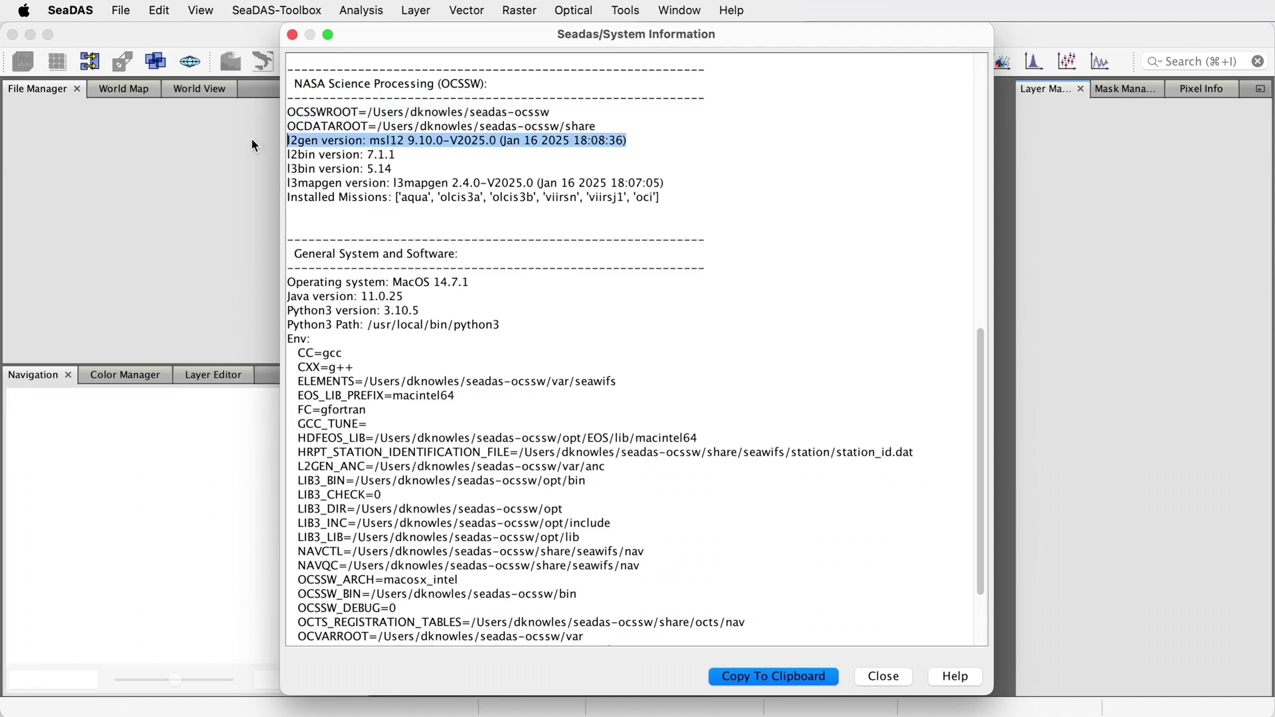
{"action": "left_click", "coordinate": [487, 137]}
{"action": "left_click_drag", "start_coordinate": [500, 140], "coordinate": [450, 140]}
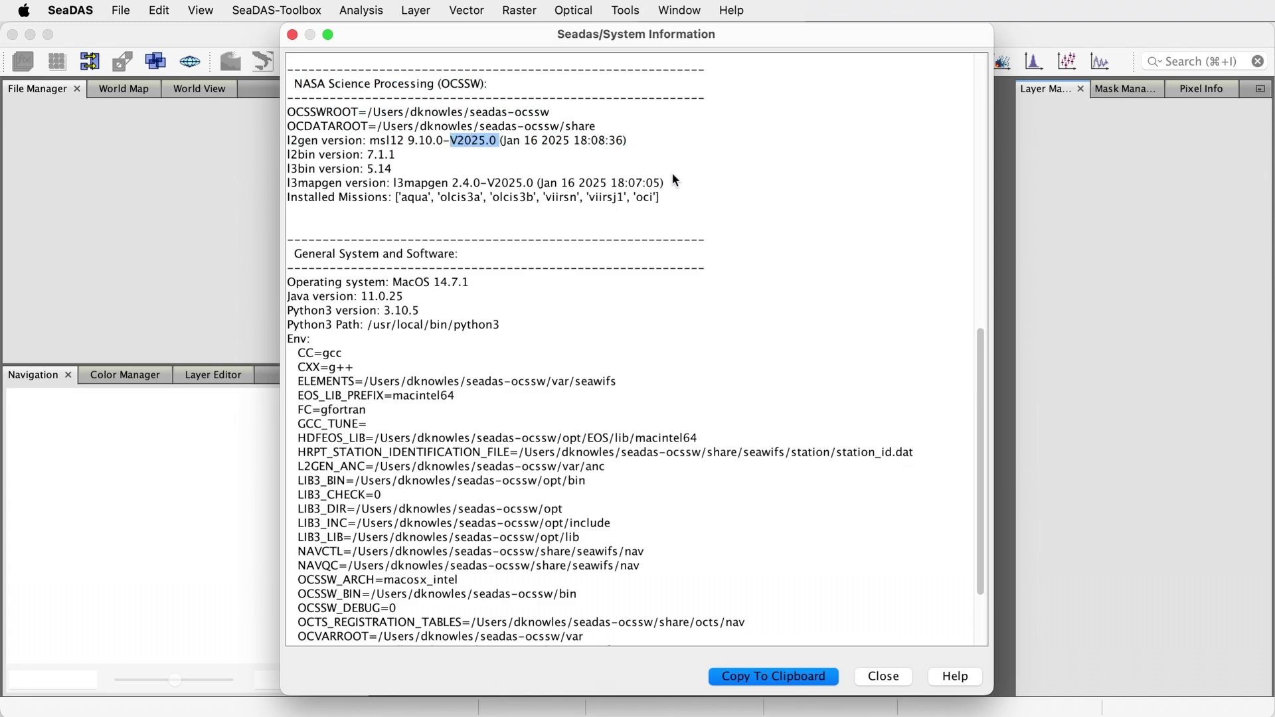
{"action": "left_click_drag", "start_coordinate": [672, 196], "coordinate": [260, 200]}
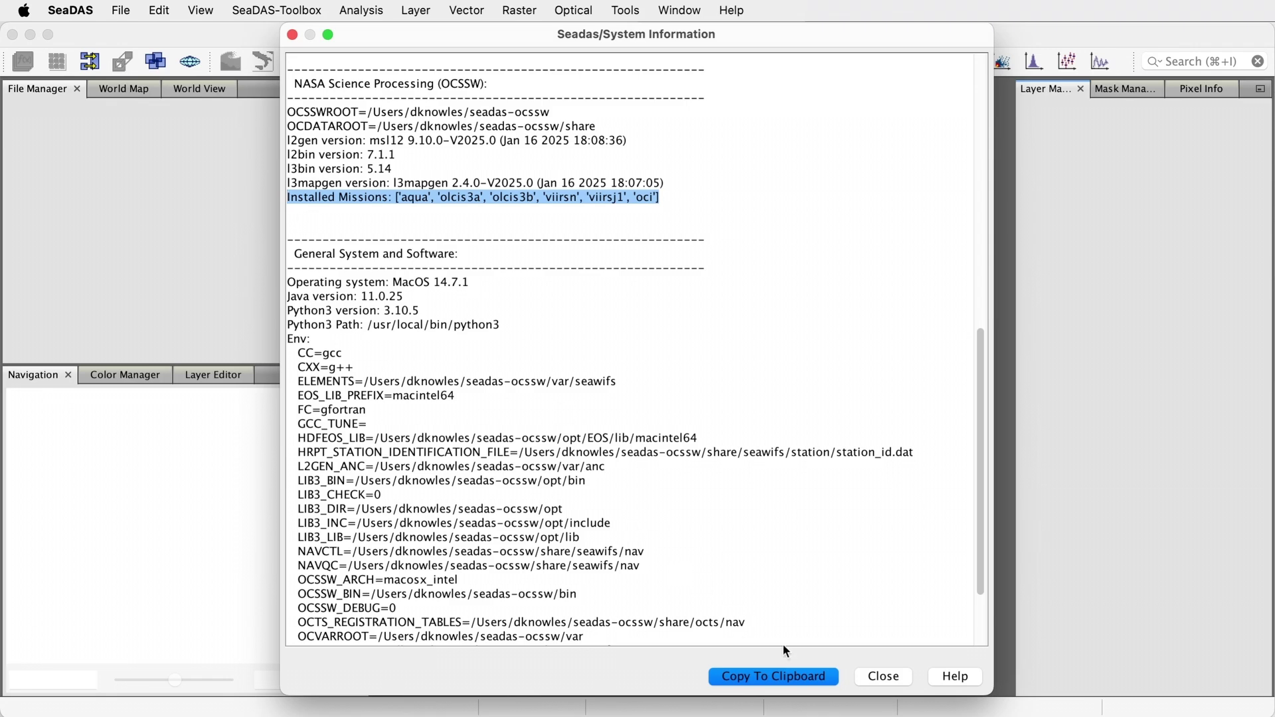
{"action": "left_click", "coordinate": [892, 675]}
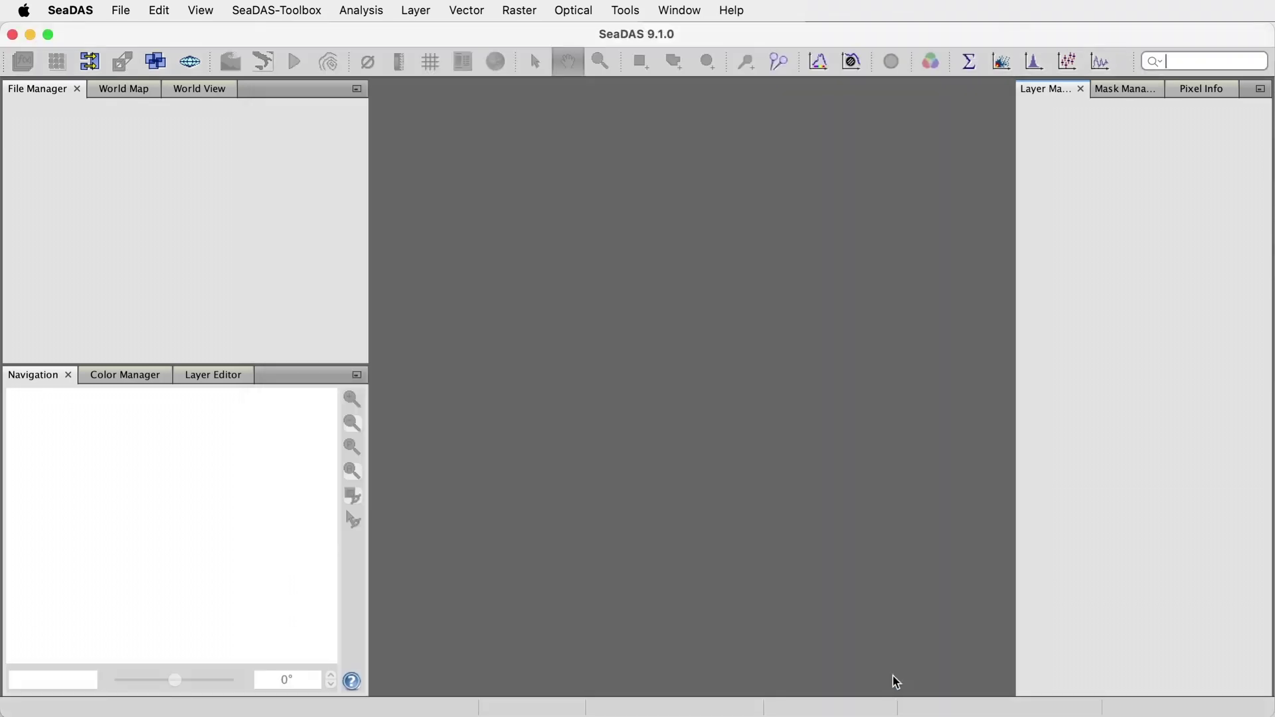
- Append 2 to OCSSW ROOT so it points to seadas-ocssw2, and create that folder
{"action": "left_click", "coordinate": [299, 10]}
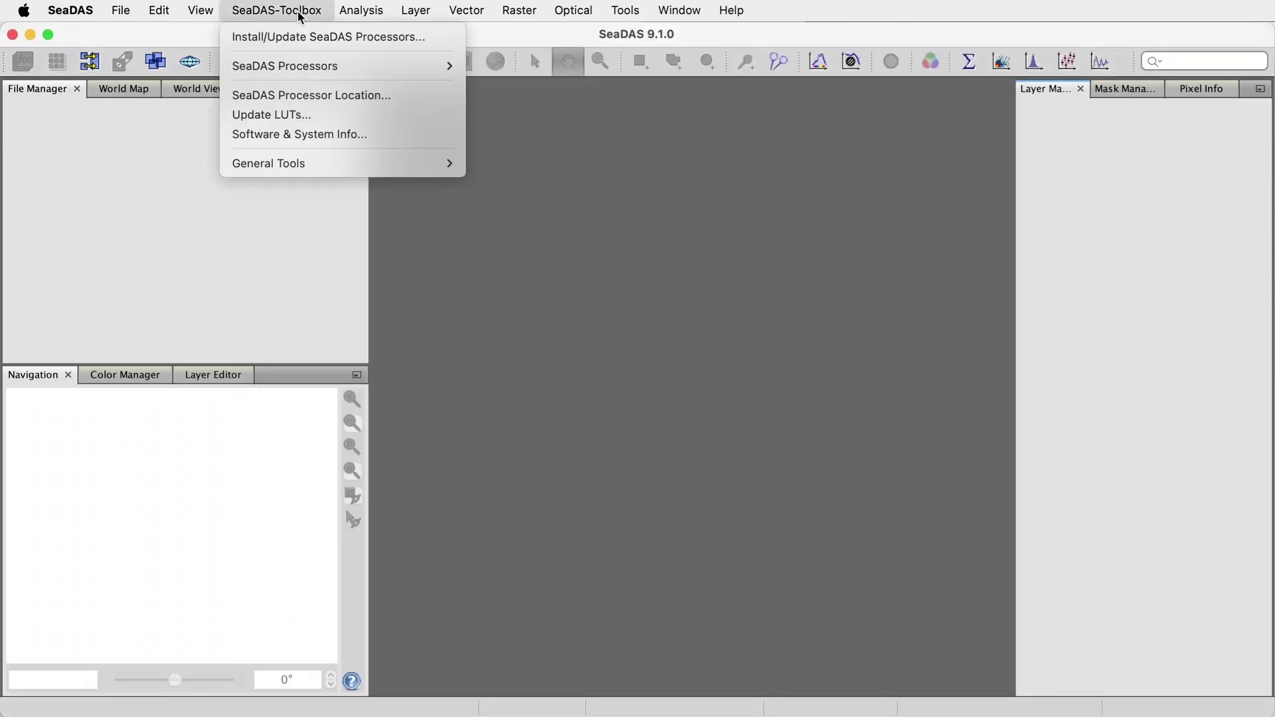
{"action": "left_click", "coordinate": [456, 98]}
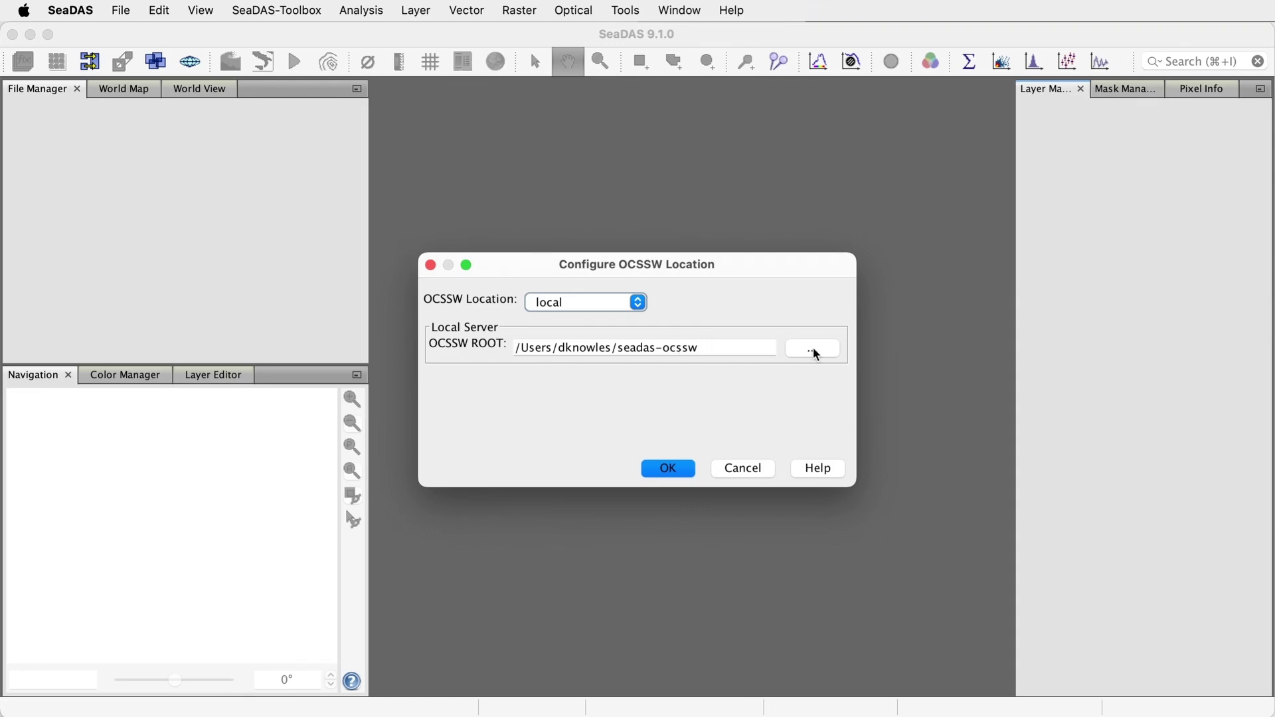
{"action": "left_click", "coordinate": [736, 348]}
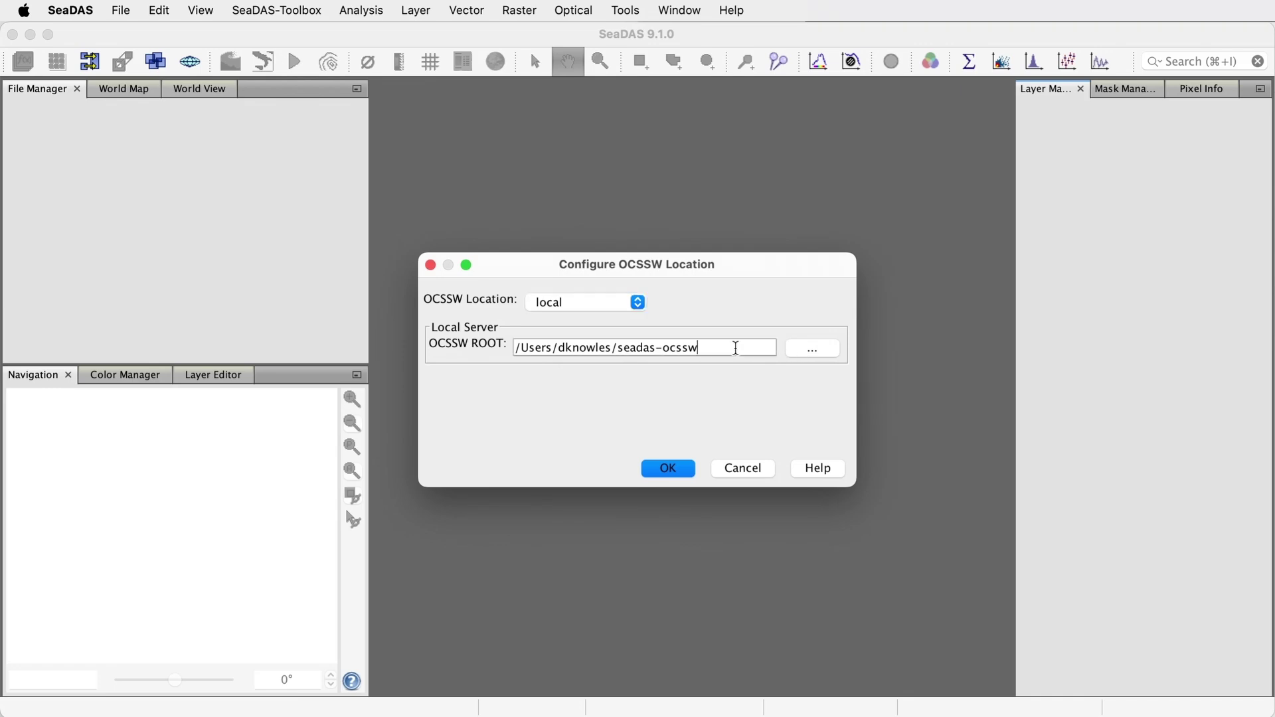
{"action": "type", "text": "2"}
{"action": "left_click", "coordinate": [678, 473]}
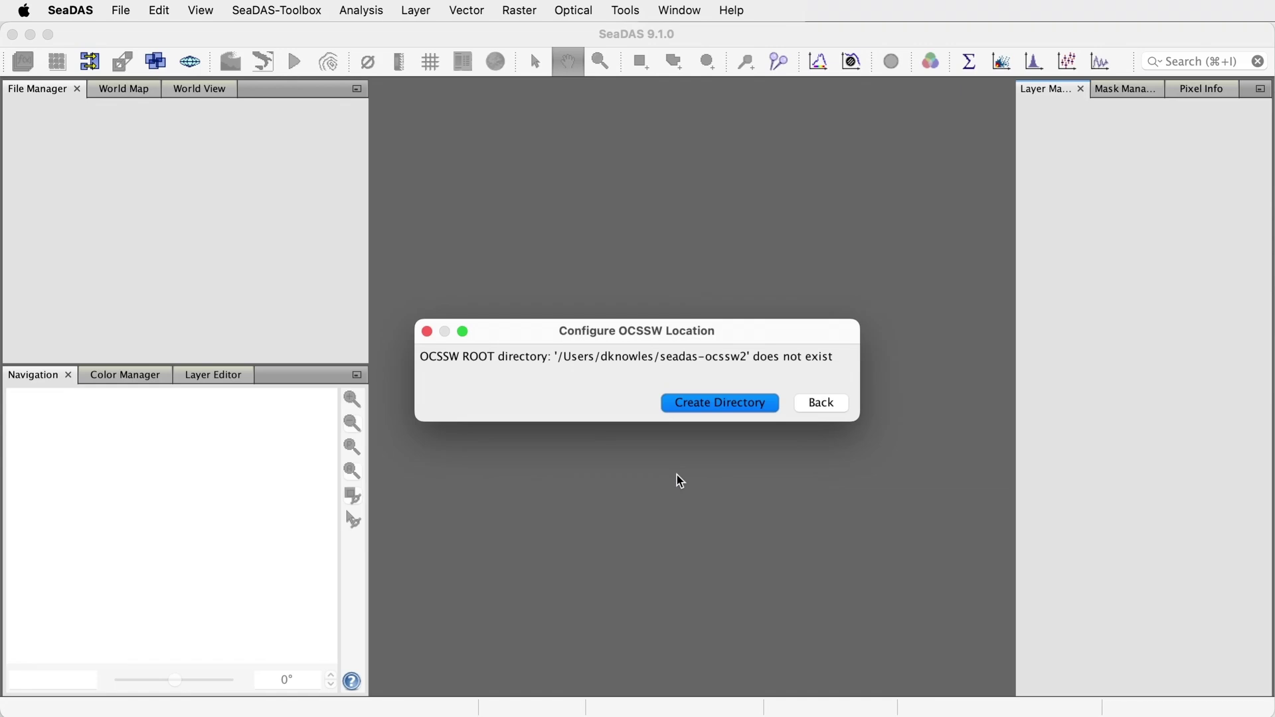
{"action": "left_click", "coordinate": [739, 416]}
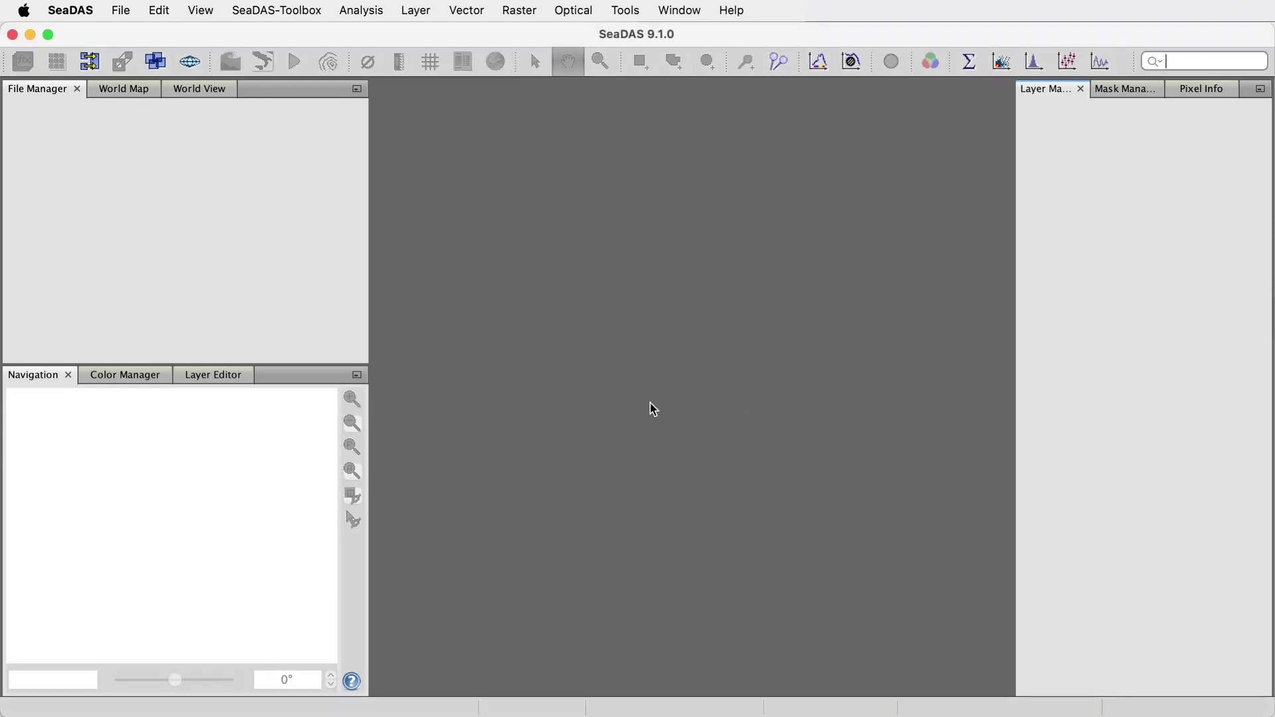
- Install the V2024.7 OCSSW processors with the oci mission into seadas-ocssw2
{"action": "left_click", "coordinate": [316, 10]}
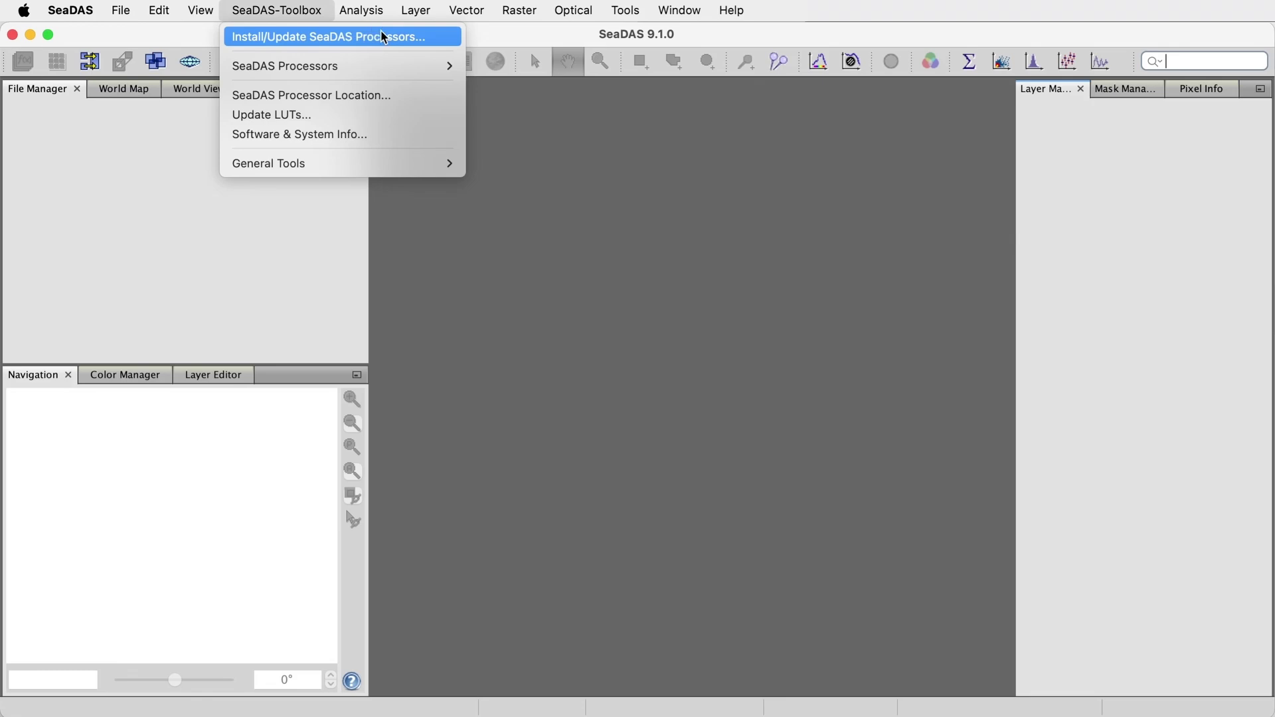
{"action": "left_click", "coordinate": [441, 41]}
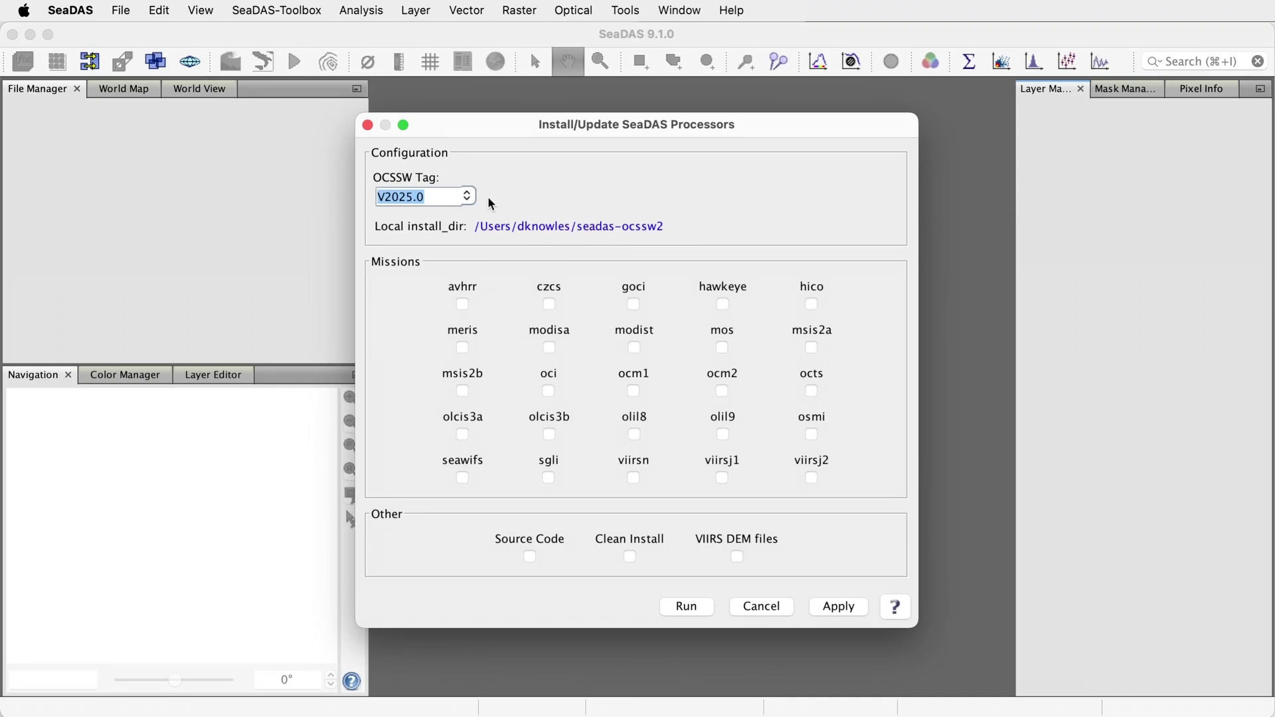
{"action": "left_click", "coordinate": [468, 197]}
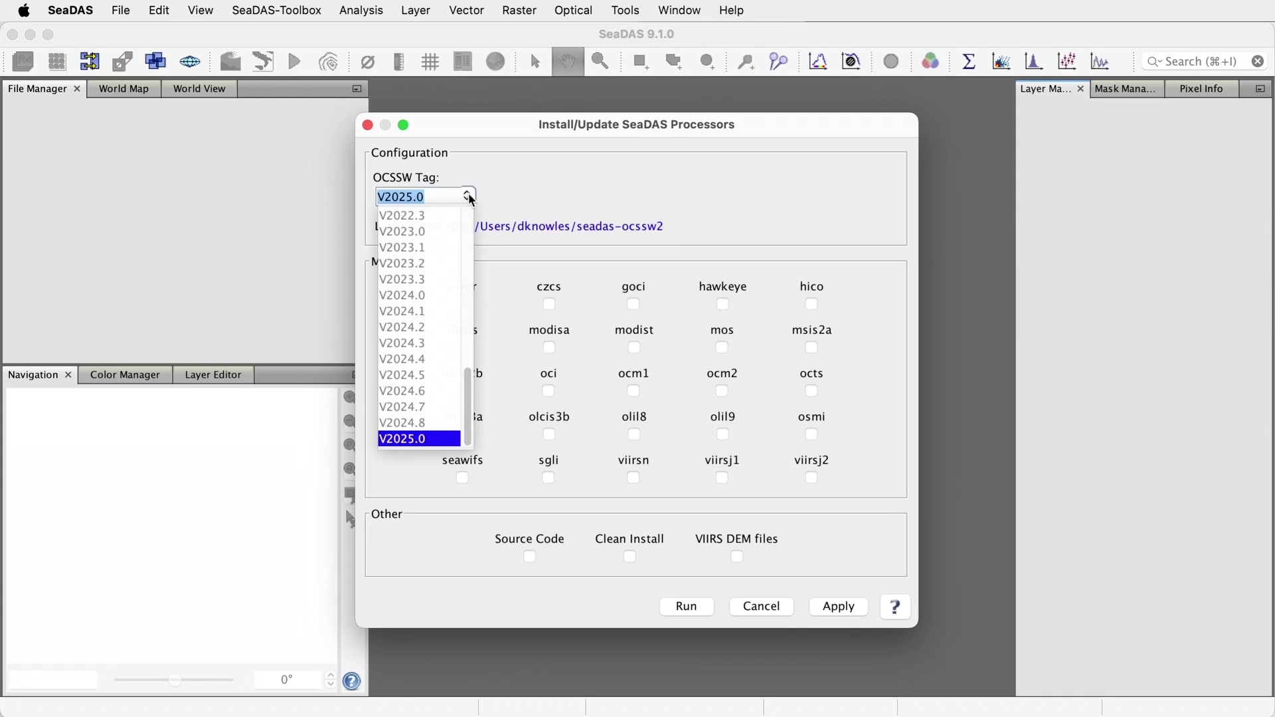
{"action": "left_click", "coordinate": [426, 408]}
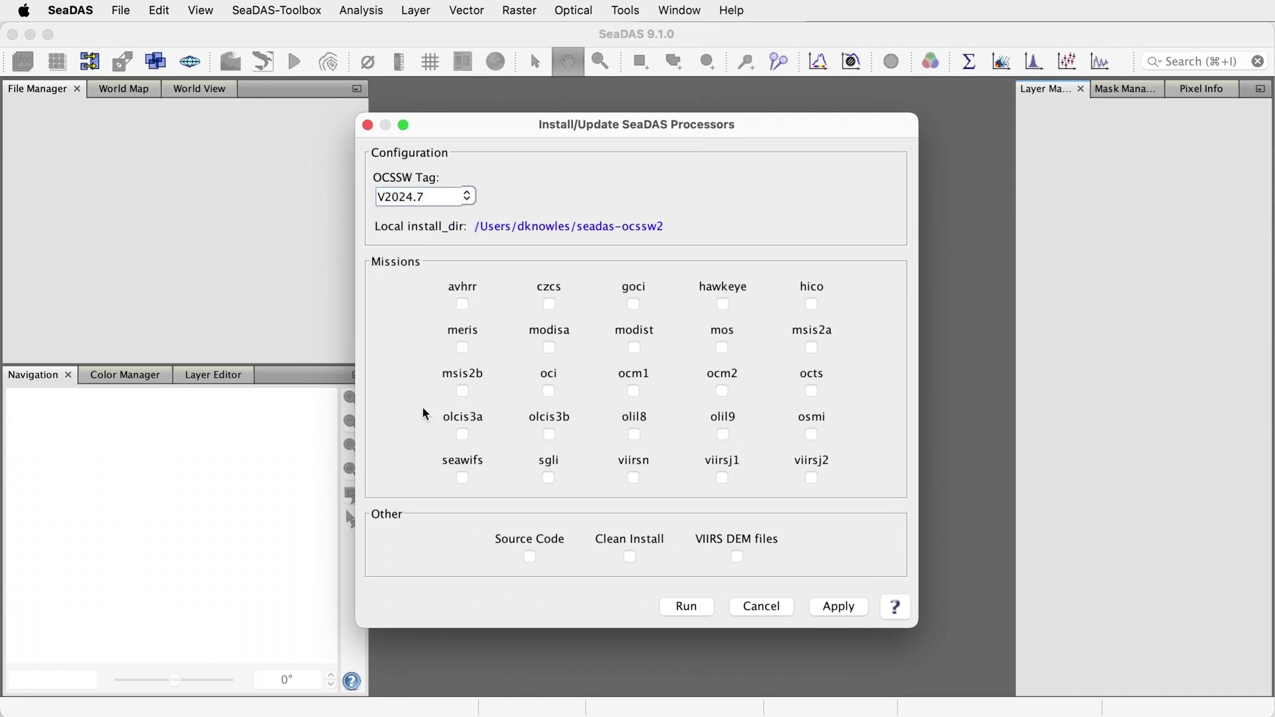
{"action": "left_click", "coordinate": [549, 394]}
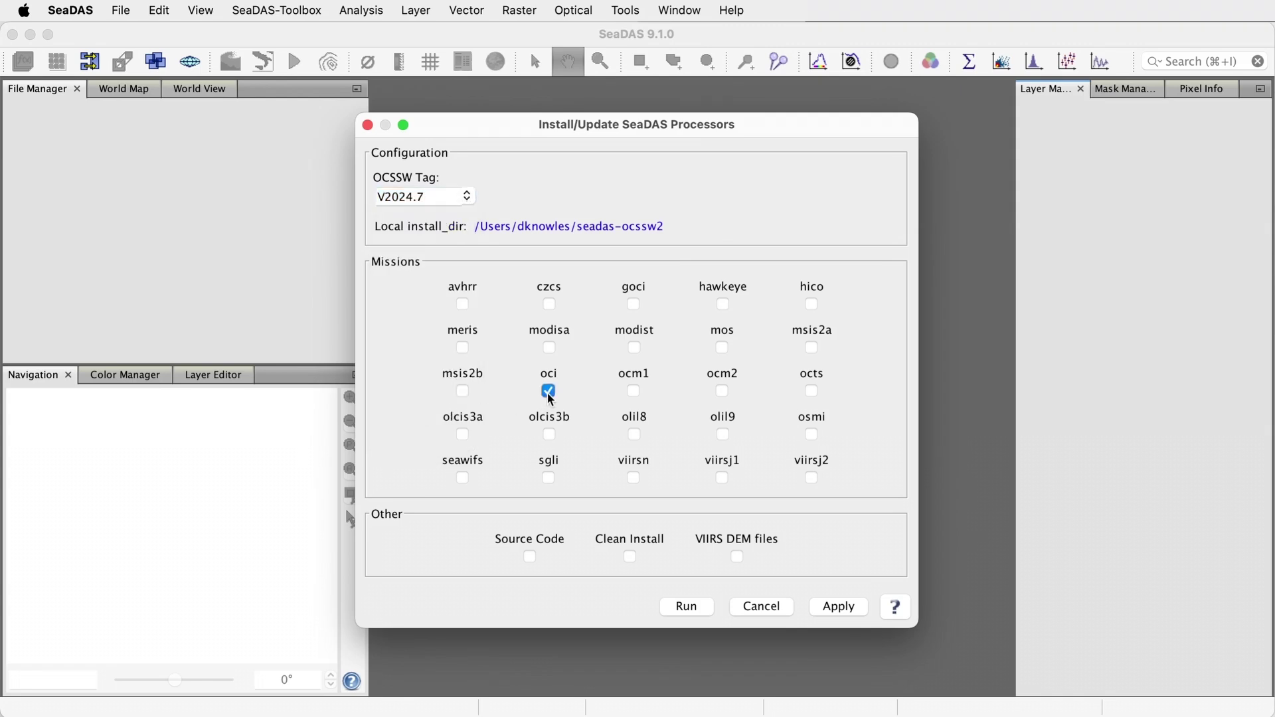
{"action": "left_click", "coordinate": [696, 608]}
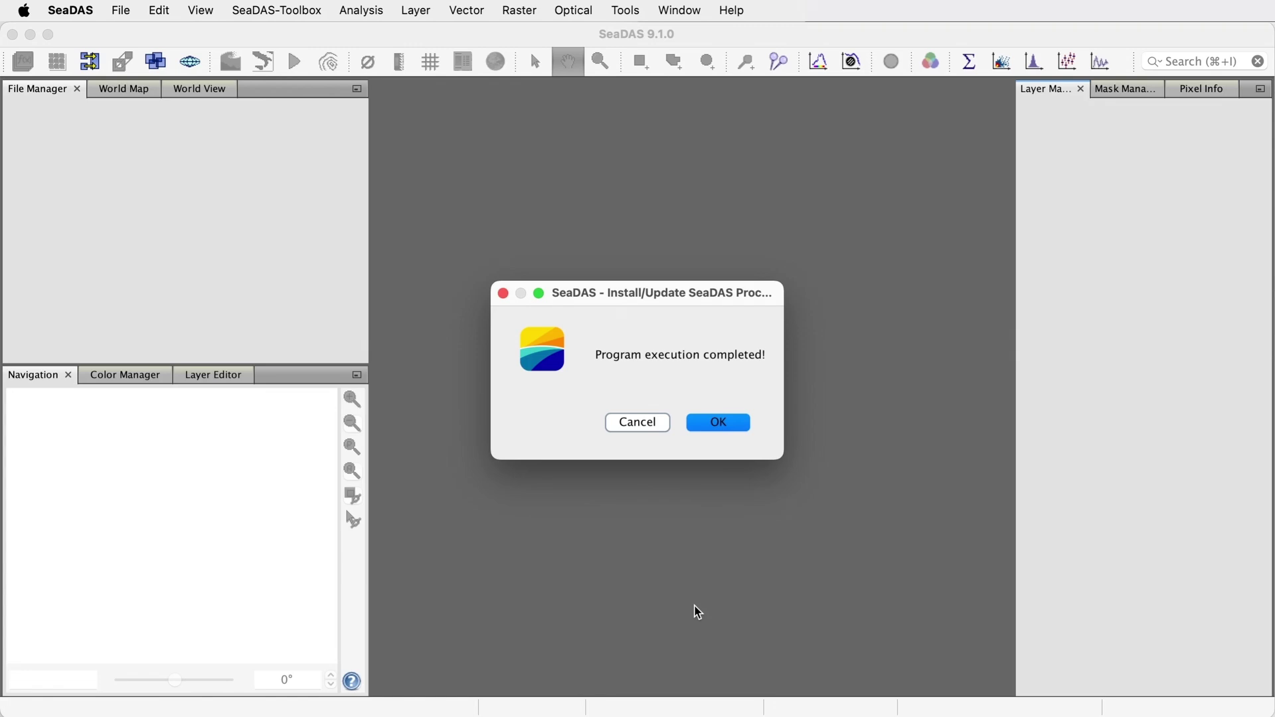
- Revert OCSSW ROOT to seadas-ocssw by dropping the trailing 2, then reopen the processor installer
{"action": "left_click", "coordinate": [724, 429]}
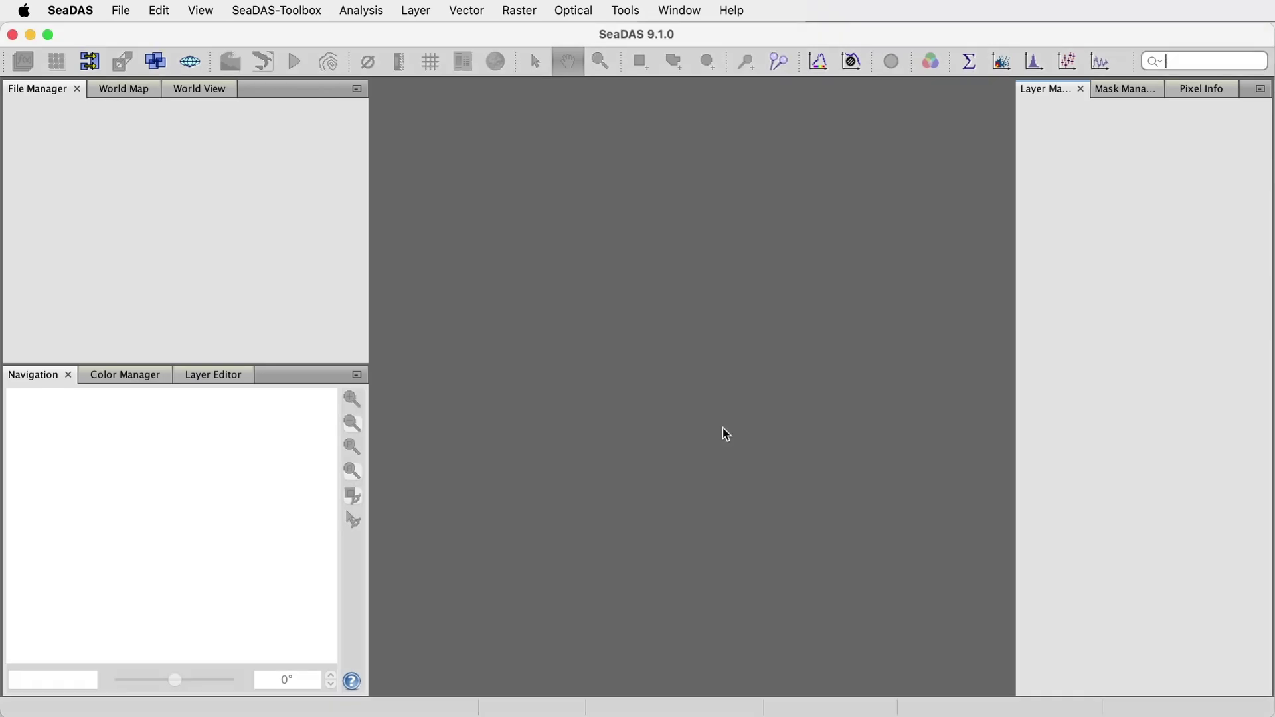
{"action": "left_click", "coordinate": [308, 12]}
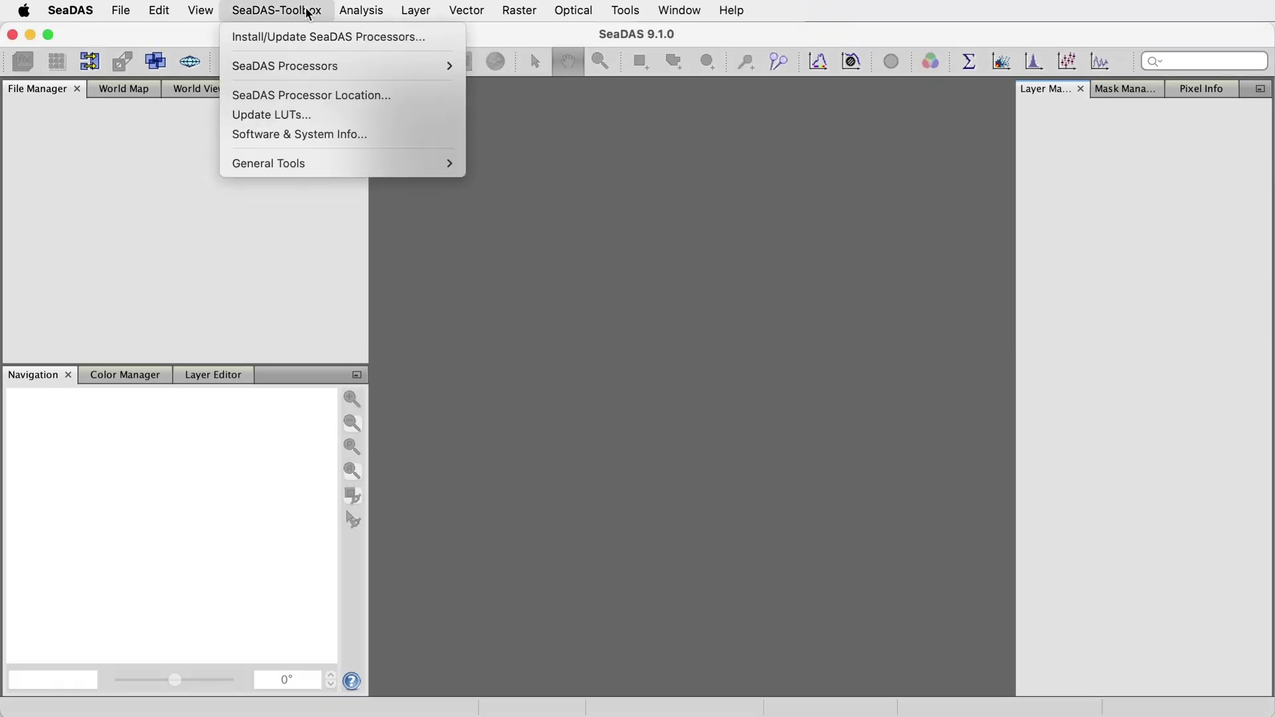
{"action": "left_click", "coordinate": [443, 107]}
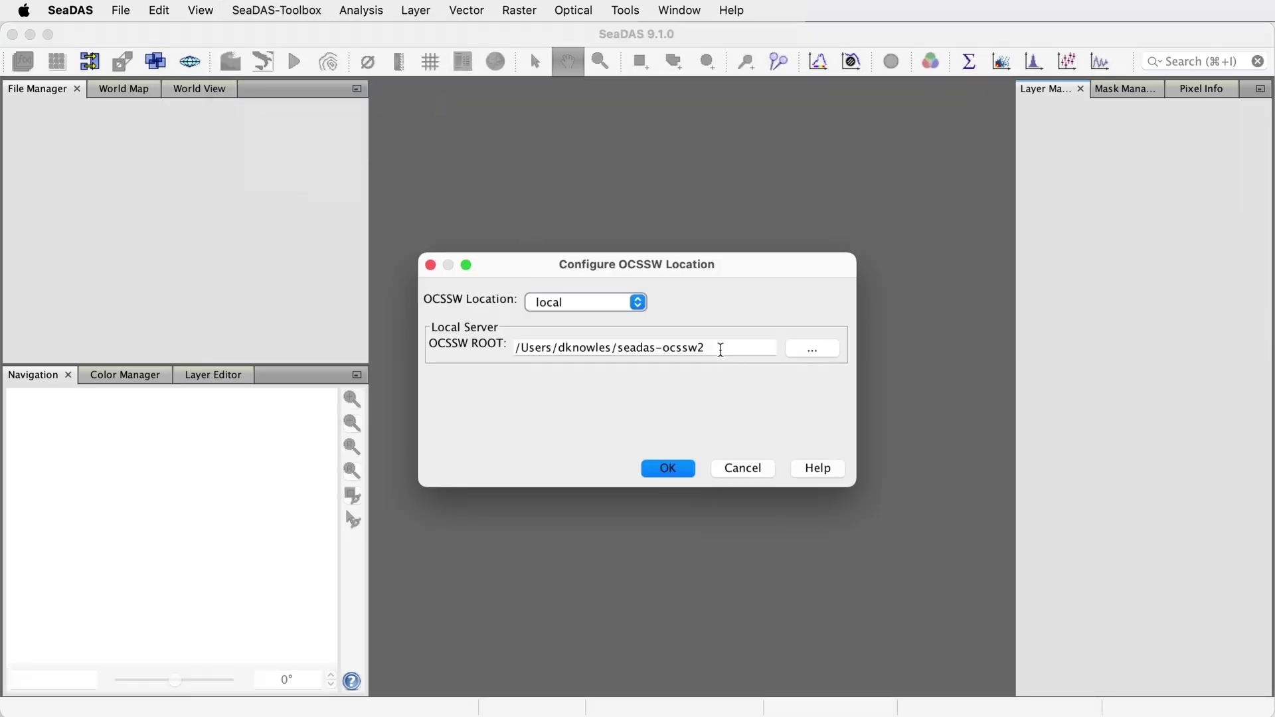
{"action": "left_click", "coordinate": [721, 350]}
{"action": "key", "text": "BackSpace"}
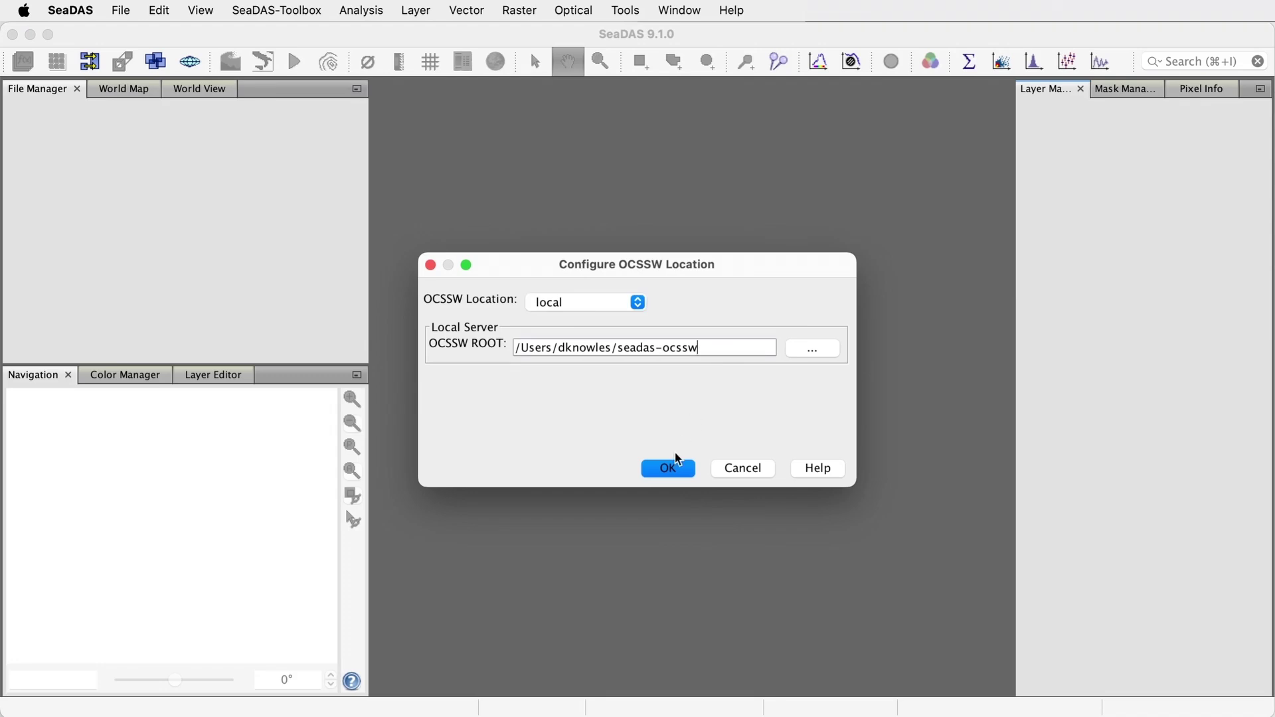
{"action": "left_click", "coordinate": [672, 472]}
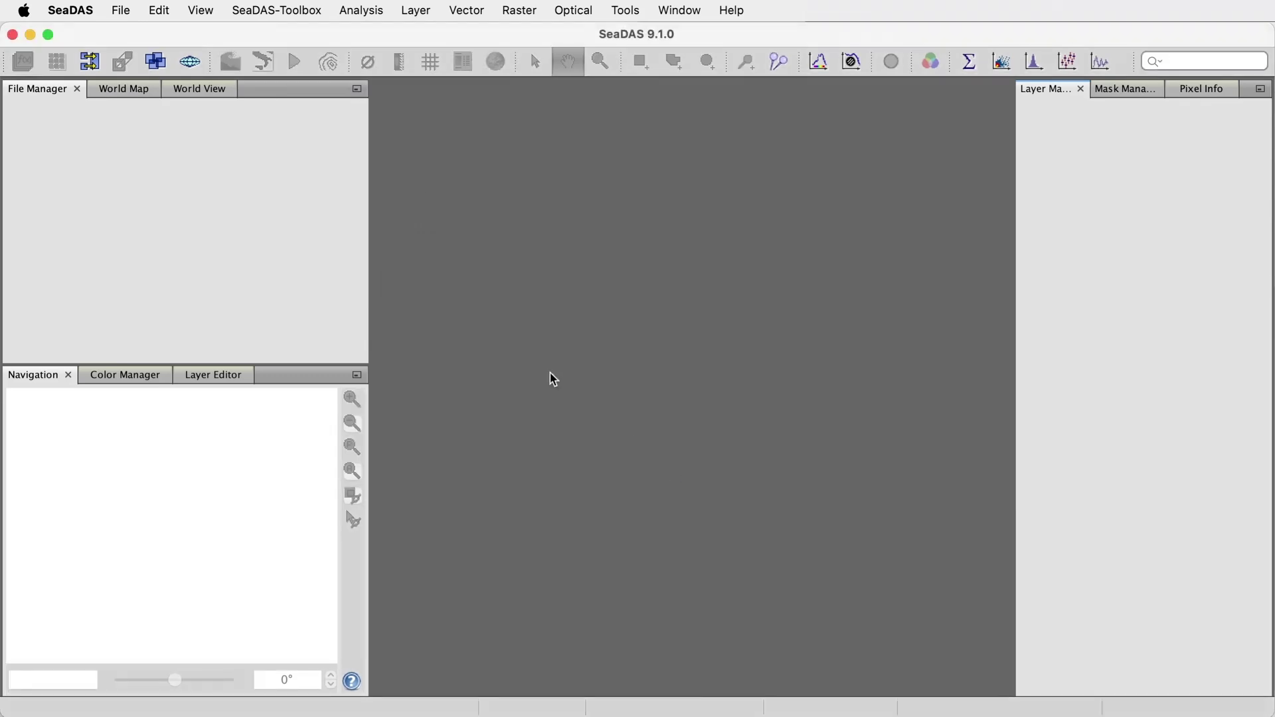
{"action": "left_click", "coordinate": [315, 12]}
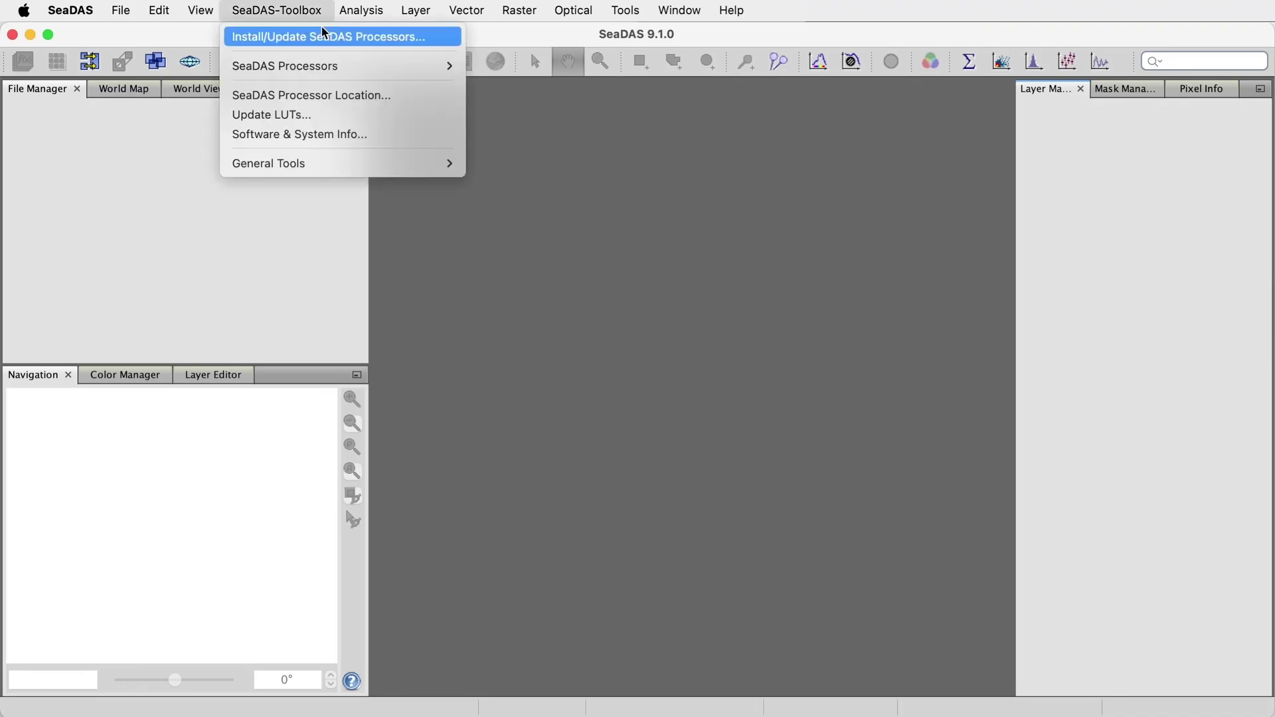
{"action": "left_click", "coordinate": [437, 43]}
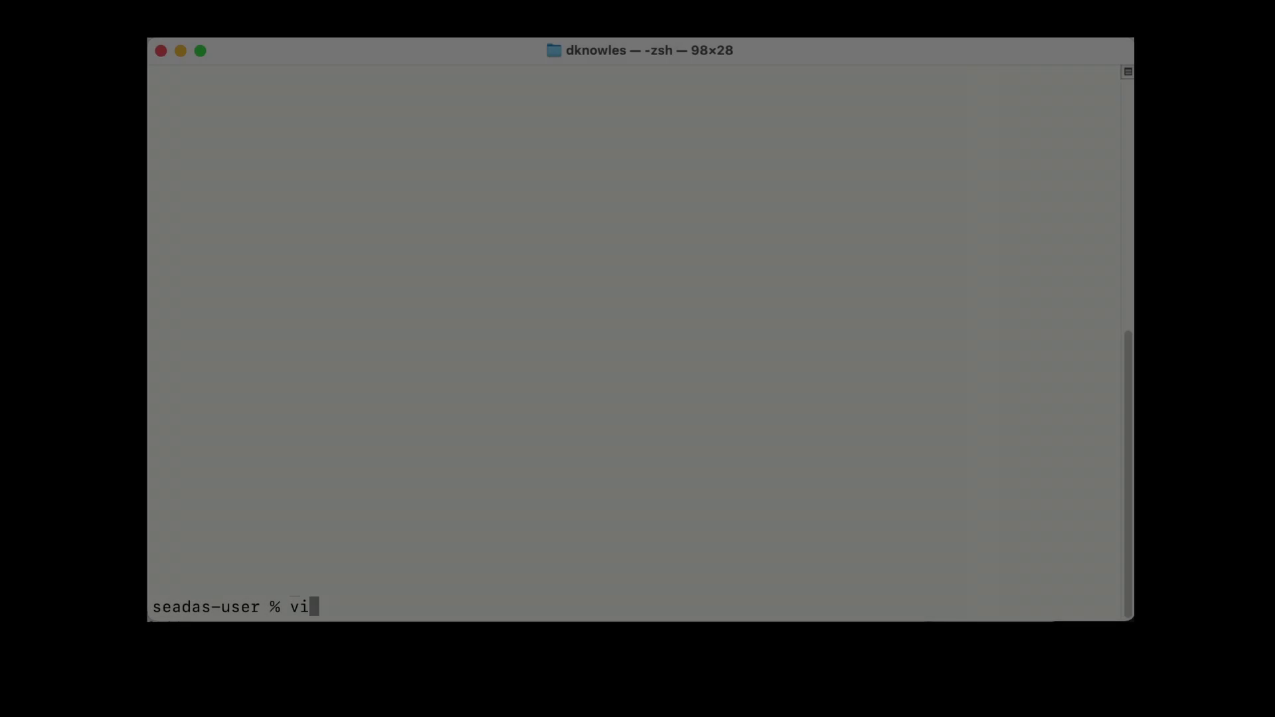
- Open ~/.bashrc in vi and highlight the OCSSWROOT export and OCSSW_bash.env source lines
{"action": "type", "text": "~/."}
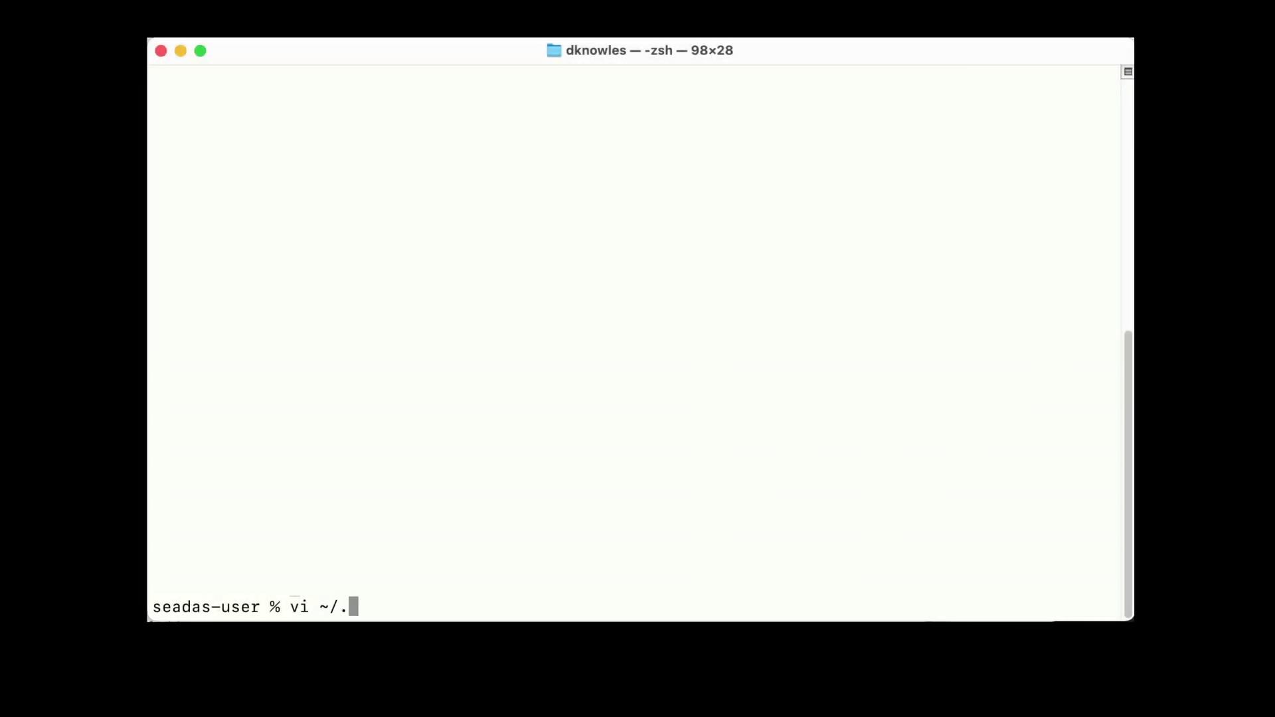
{"action": "type", "text": "bashrc"}
{"action": "key", "text": "Return"}
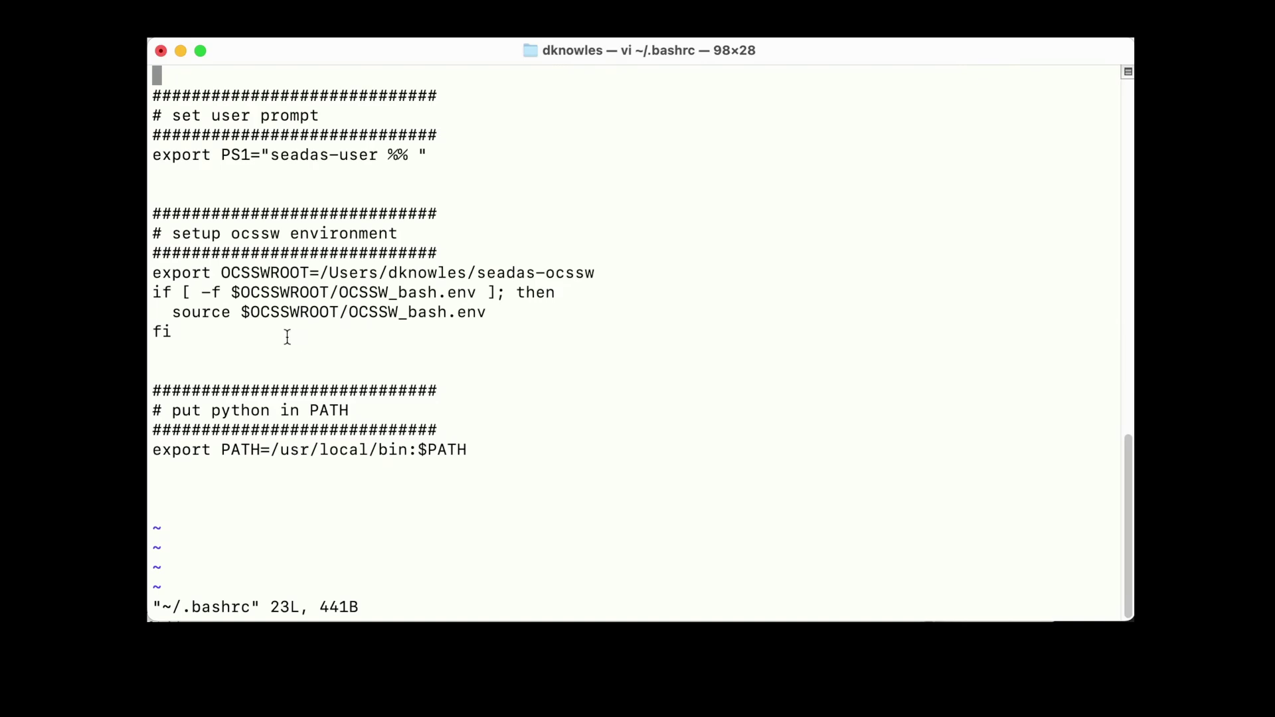
{"action": "left_click_drag", "start_coordinate": [290, 338], "coordinate": [153, 273]}
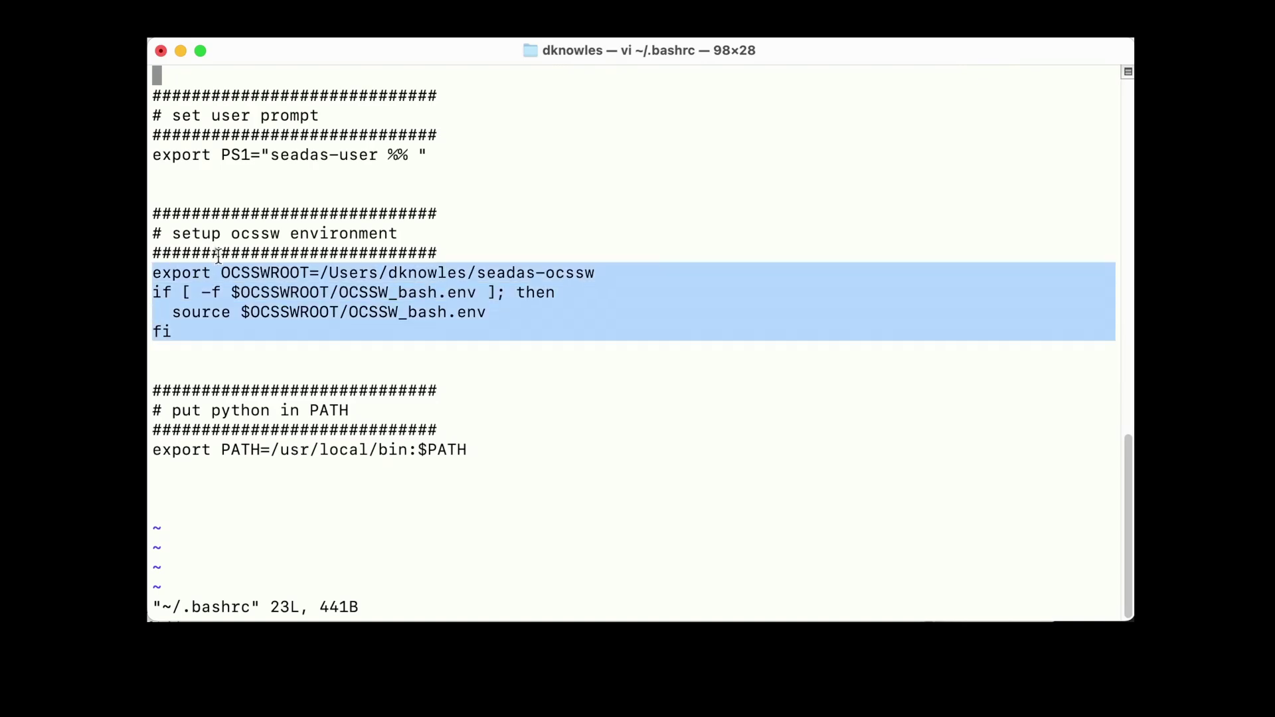